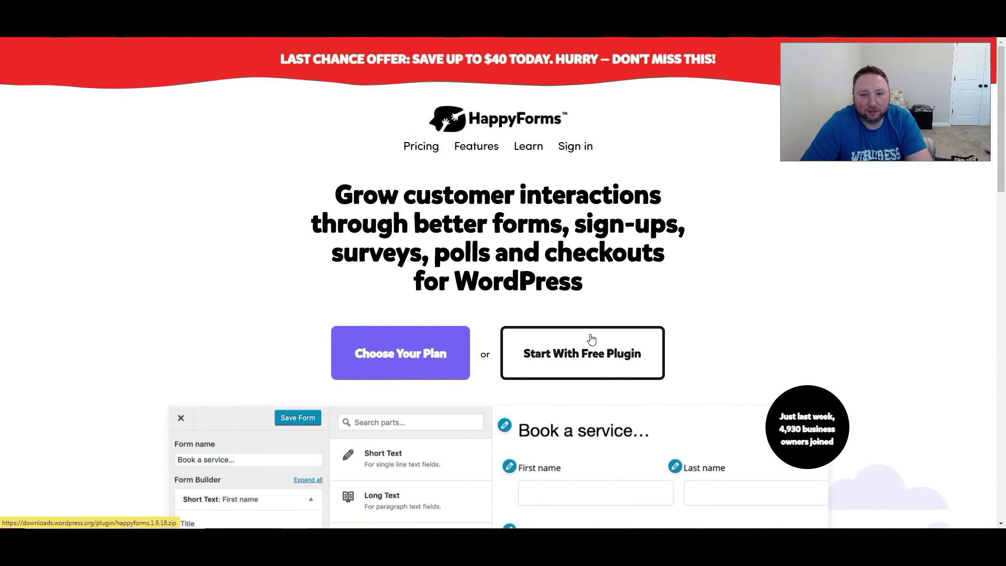
Step: Examine the HappyForms home page, including the form builder preview, the list of customer interaction benefits and the testimonial
scroll(550, 304, down, 2)
scroll(524, 277, down, 3)
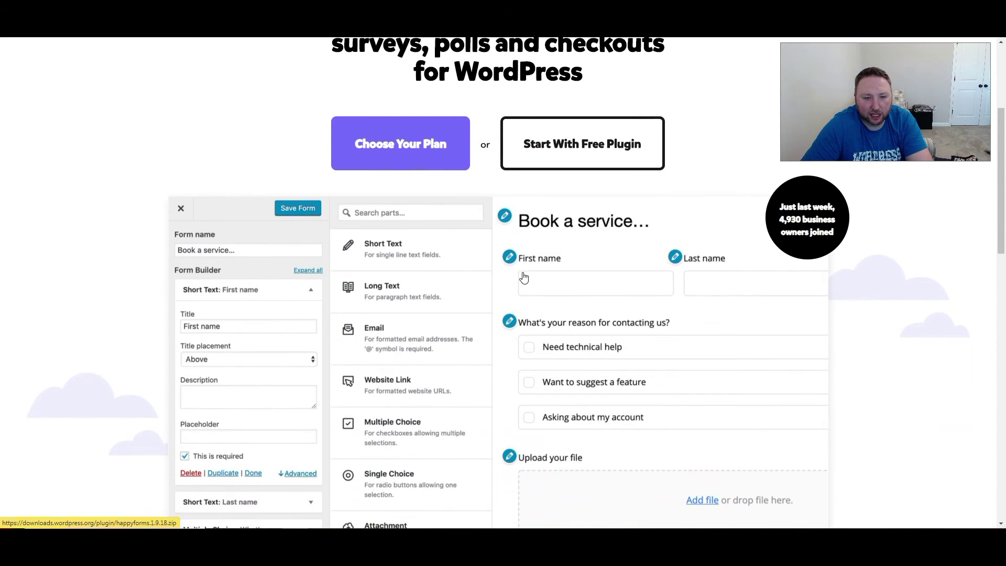
scroll(178, 230, down, 5)
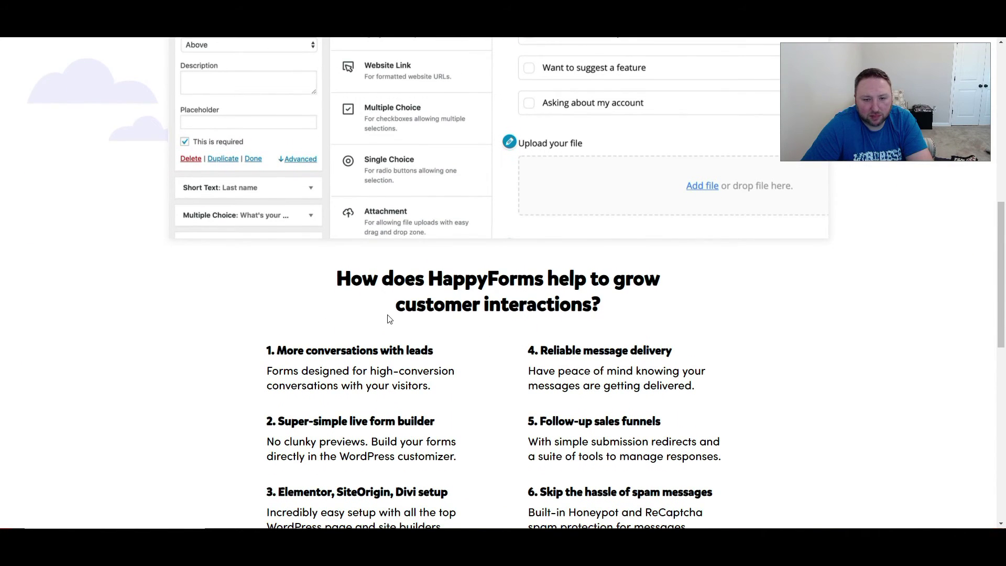
scroll(352, 340, up, 5)
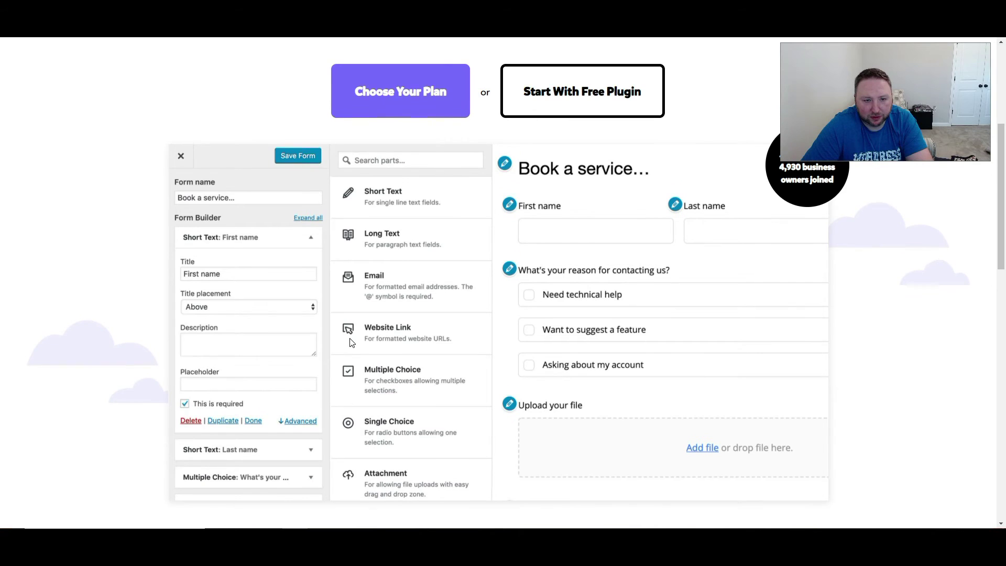
scroll(351, 342, down, 7)
scroll(351, 341, down, 4)
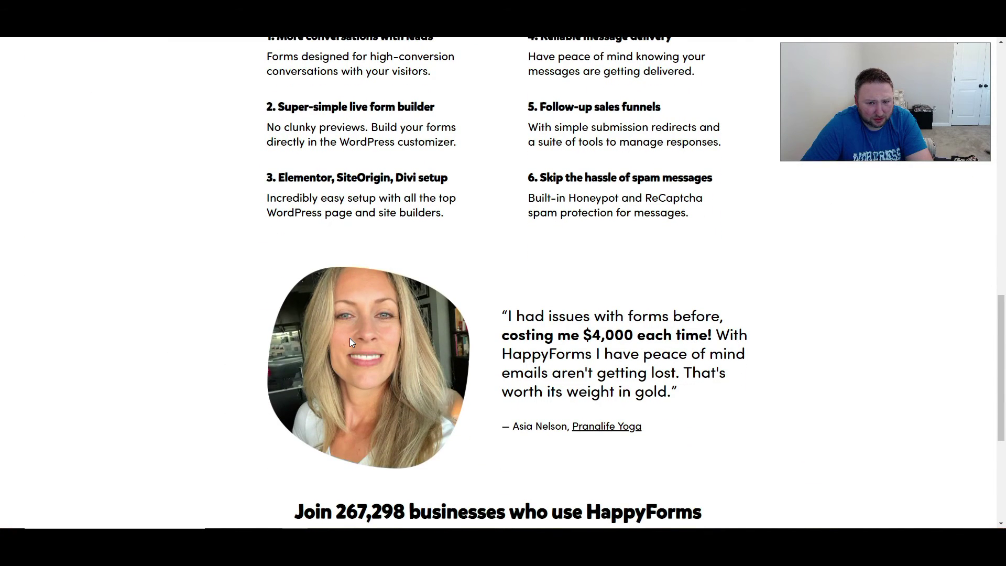
scroll(350, 340, down, 4)
scroll(369, 343, down, 1)
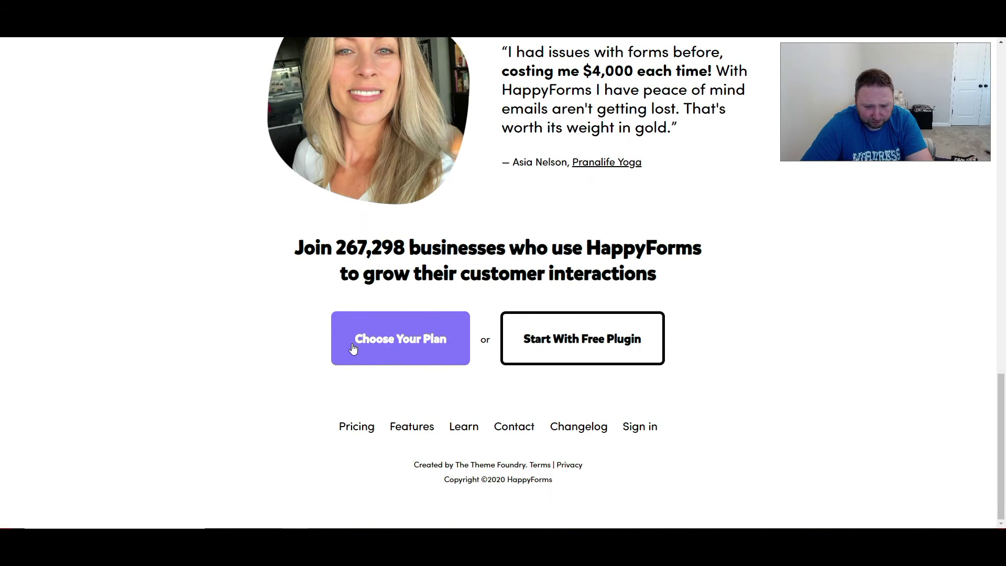
scroll(353, 348, up, 12)
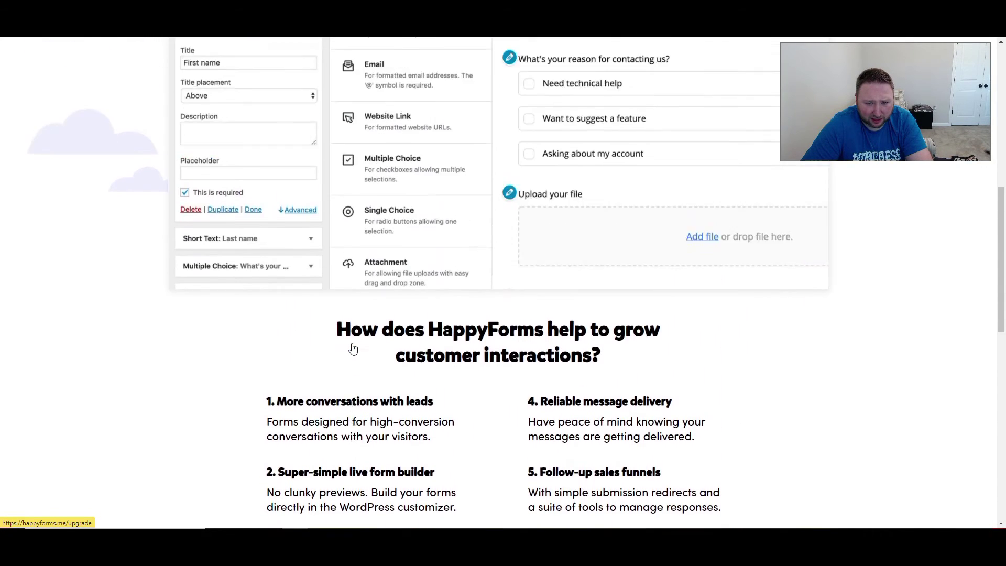
scroll(353, 348, up, 7)
Step: Open the HappyForms Features page and review the upgrade features from File upload part through Password protection
click(470, 151)
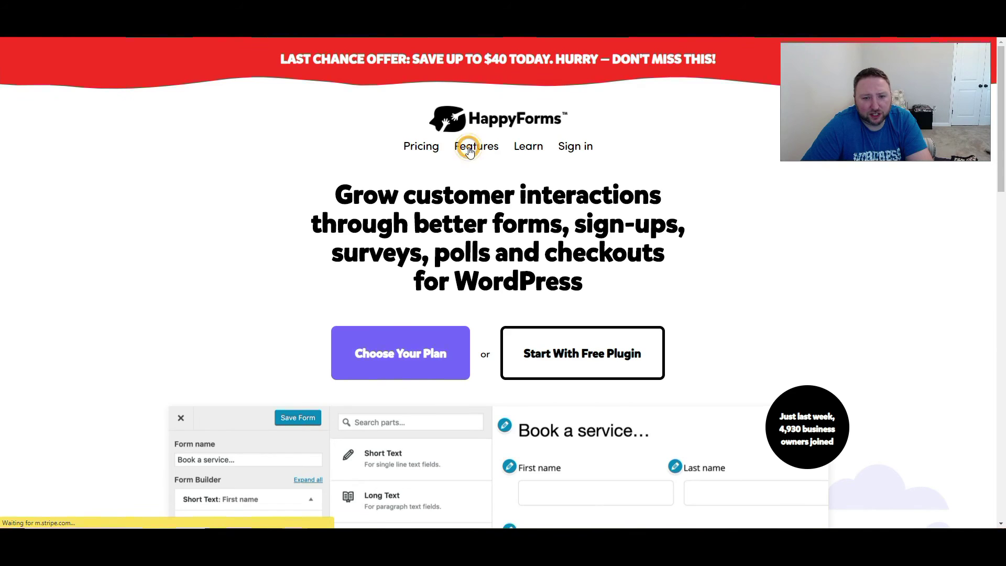
scroll(249, 319, down, 2)
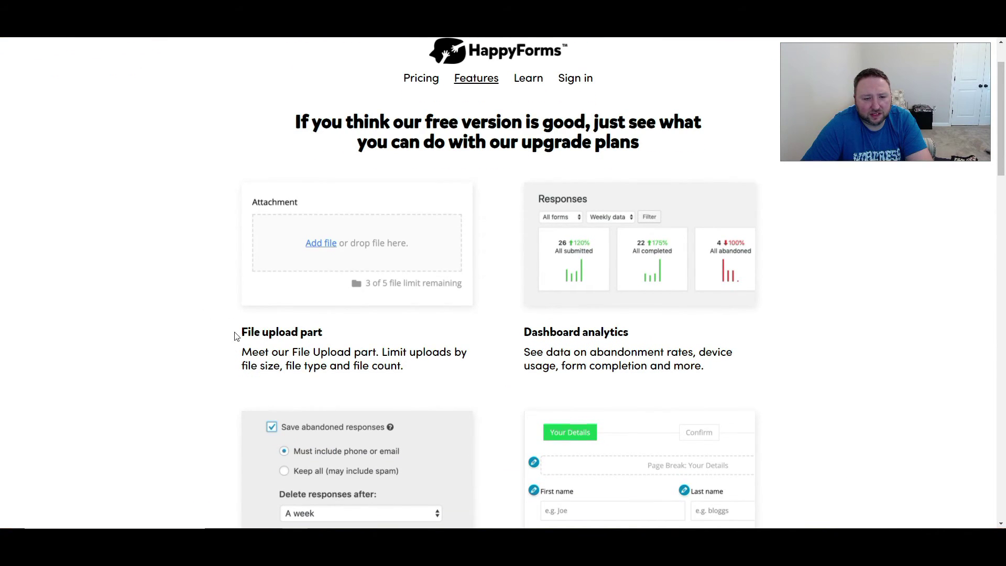
drag(242, 332, 353, 338)
drag(532, 333, 658, 342)
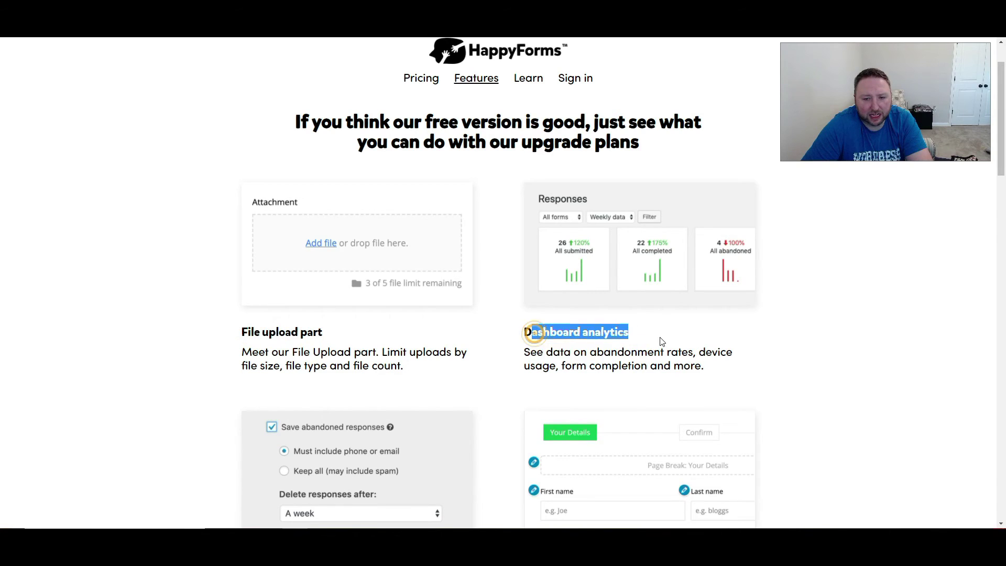
scroll(356, 371, down, 4)
drag(258, 350, 443, 364)
drag(523, 350, 610, 351)
scroll(377, 353, down, 4)
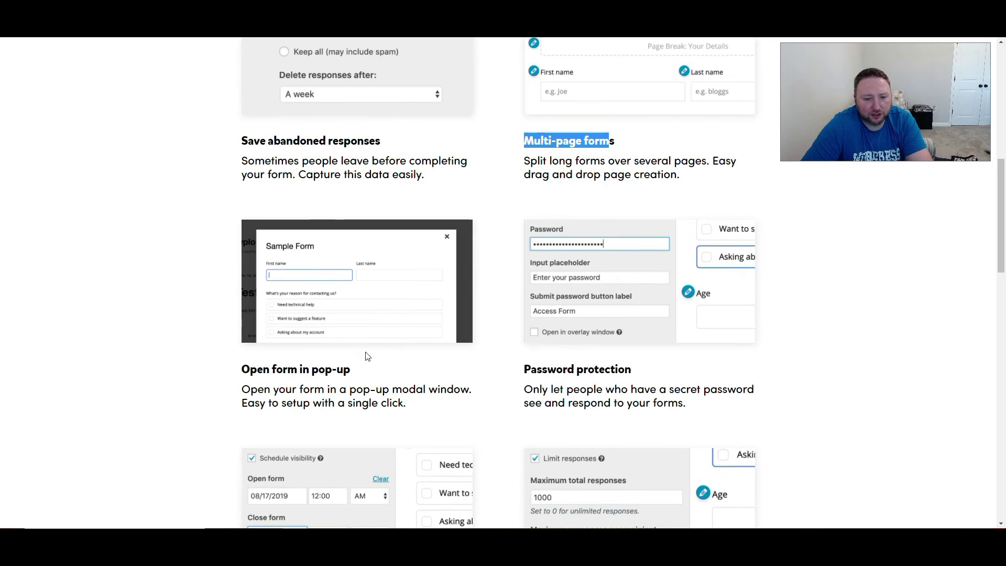
drag(251, 370, 350, 370)
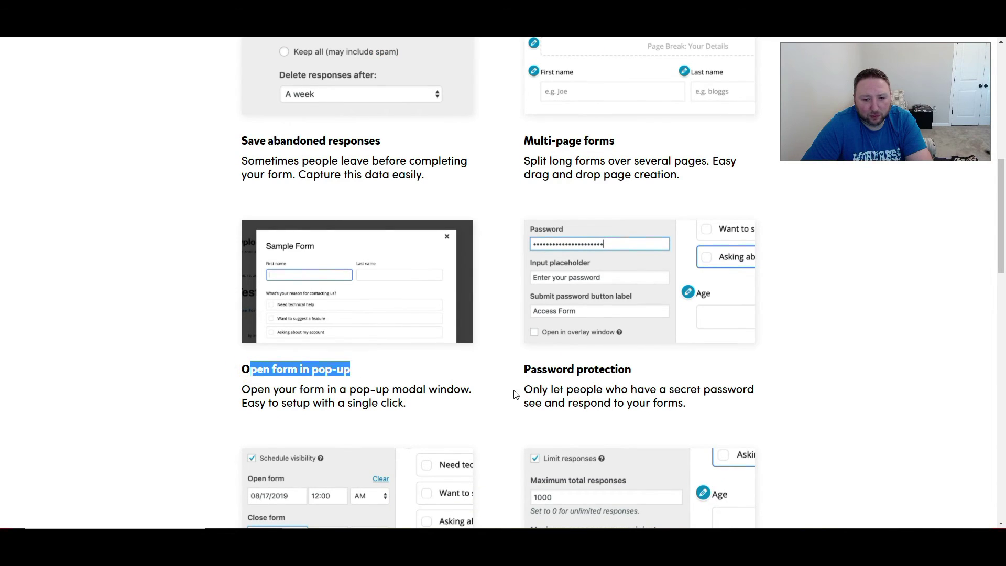
drag(529, 373, 618, 370)
Step: Review the form date/time scheduler, response limit, unlimited forms and responses, and advanced filtering features
scroll(377, 357, down, 4)
click(244, 386)
drag(245, 386, 343, 387)
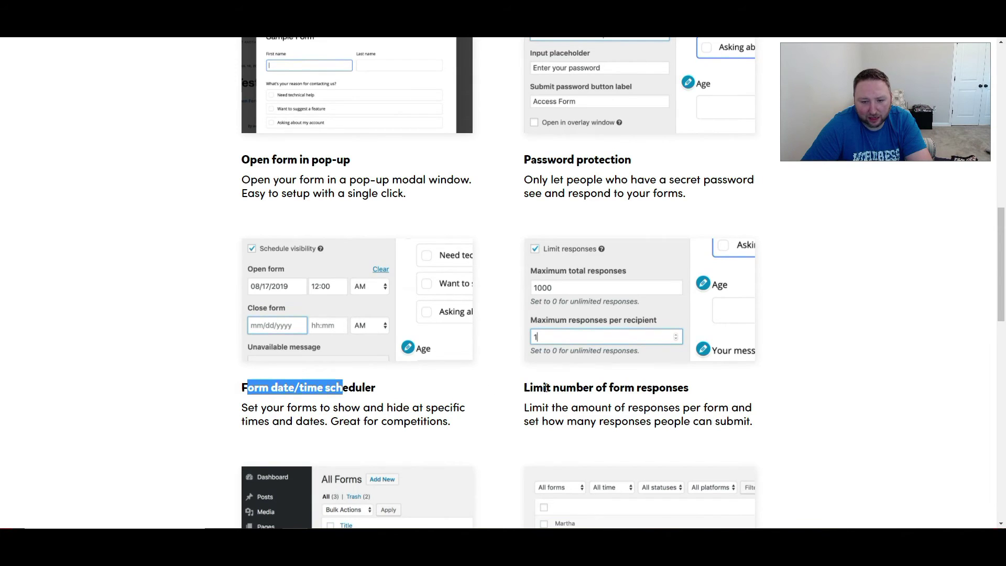
drag(542, 388, 613, 388)
scroll(454, 377, down, 4)
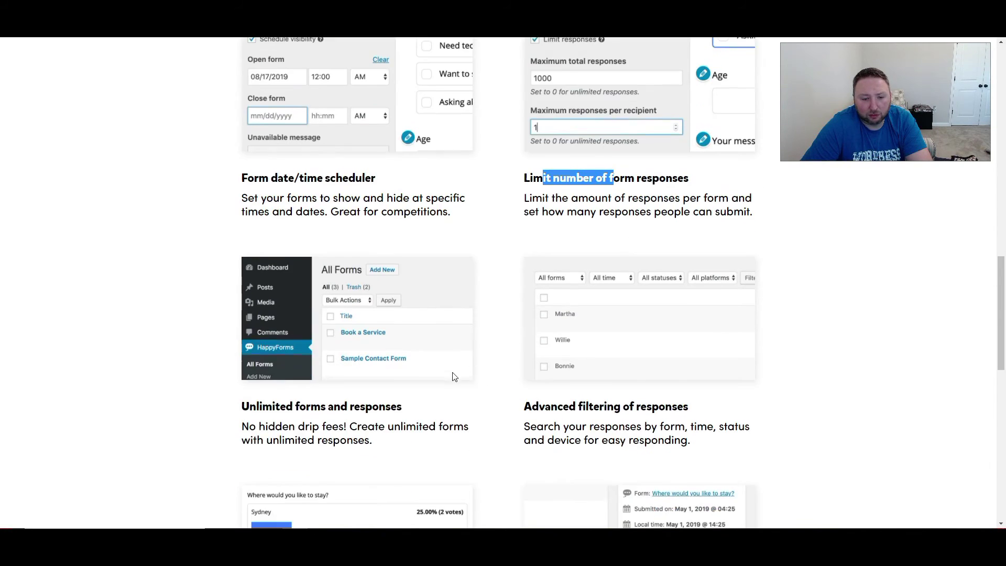
drag(262, 408, 292, 404)
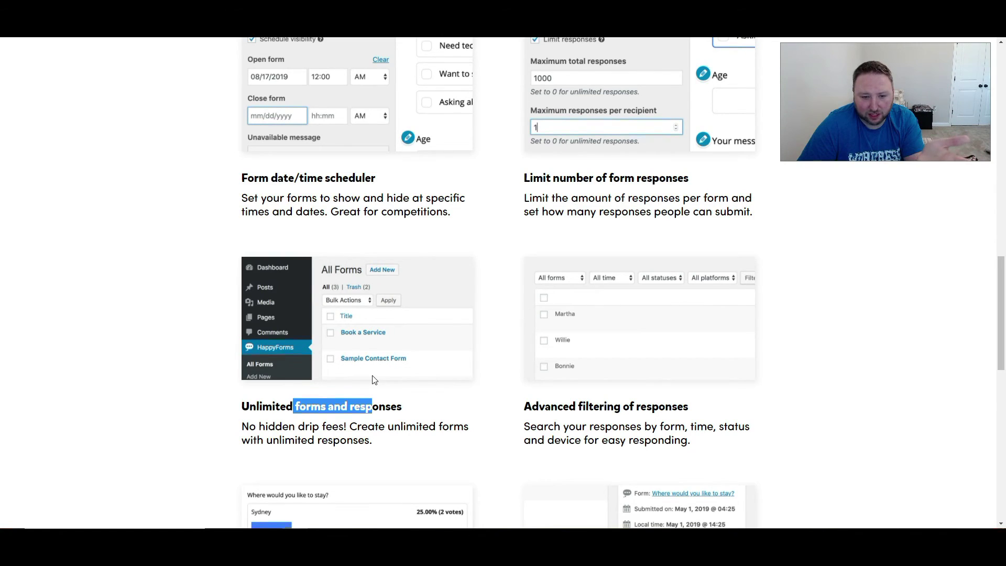
scroll(374, 379, down, 1)
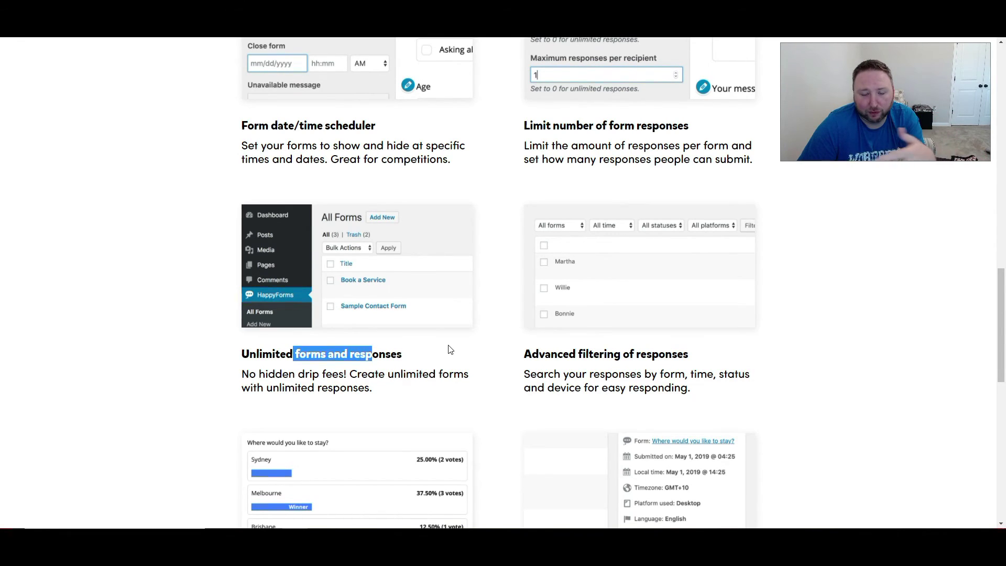
scroll(580, 369, down, 2)
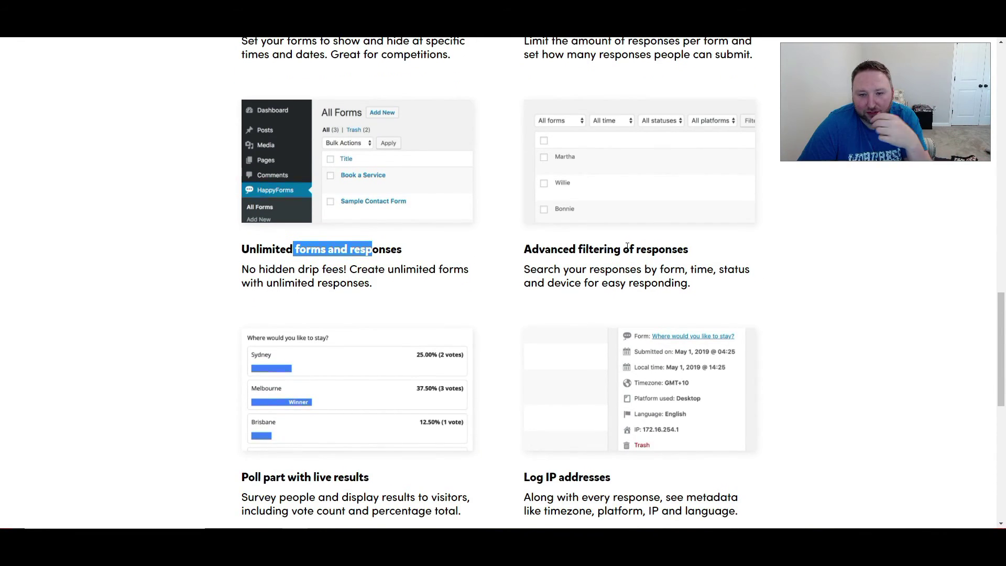
Step: Review the poll with live results, IP address logging, conditional logic and reCaptcha integration features
scroll(579, 283, down, 3)
drag(249, 319, 415, 326)
drag(544, 314, 612, 319)
scroll(355, 353, down, 4)
drag(254, 337, 330, 340)
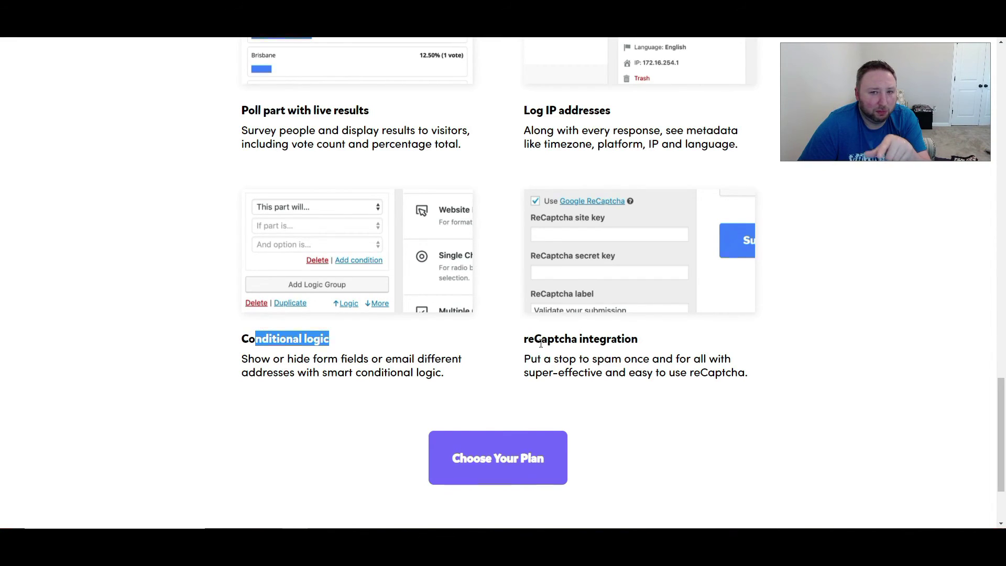
scroll(541, 343, up, 15)
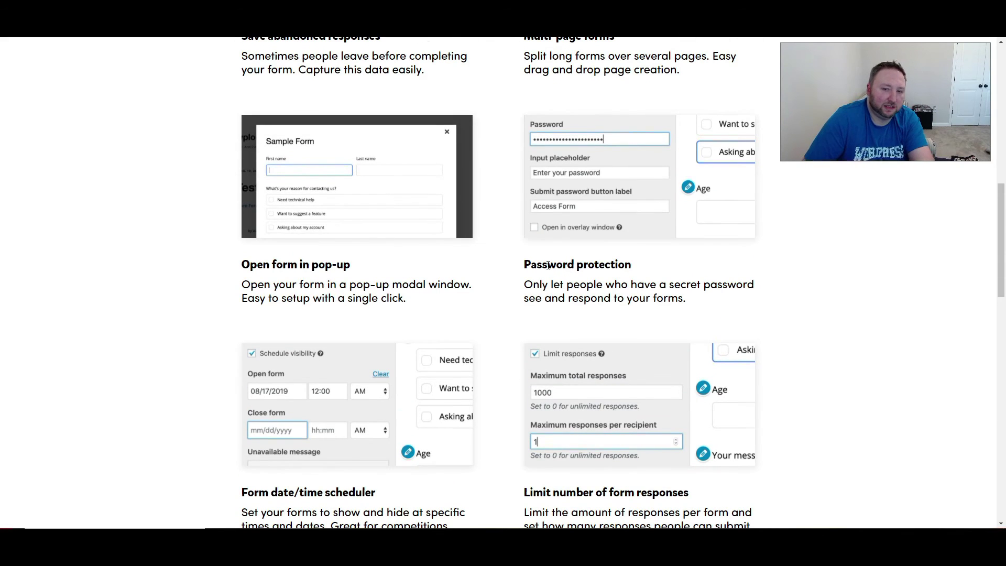
scroll(344, 221, up, 10)
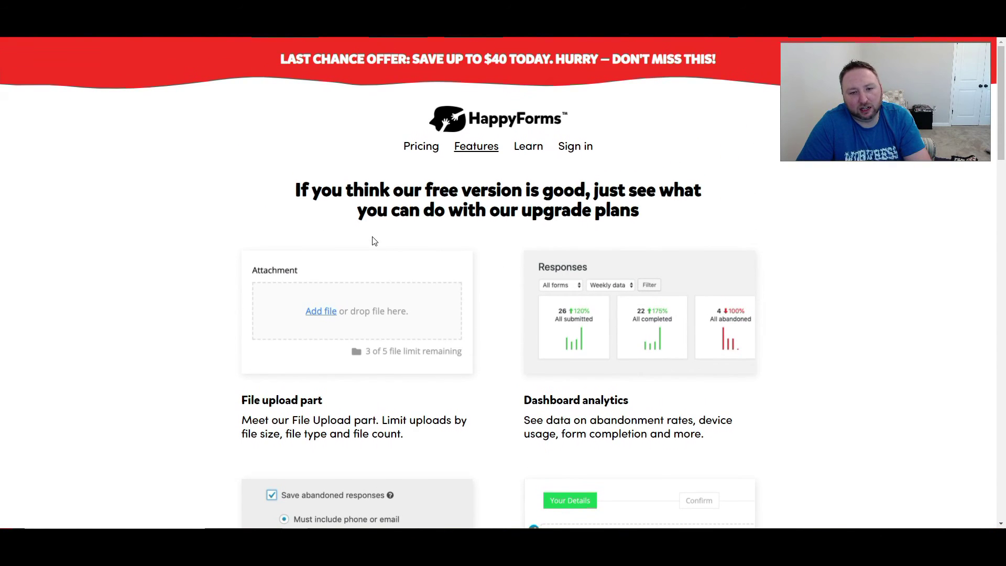
Step: Open the HappyForms Pricing page and compare the competitor prices and the Starter, Business and Professional plans
click(419, 150)
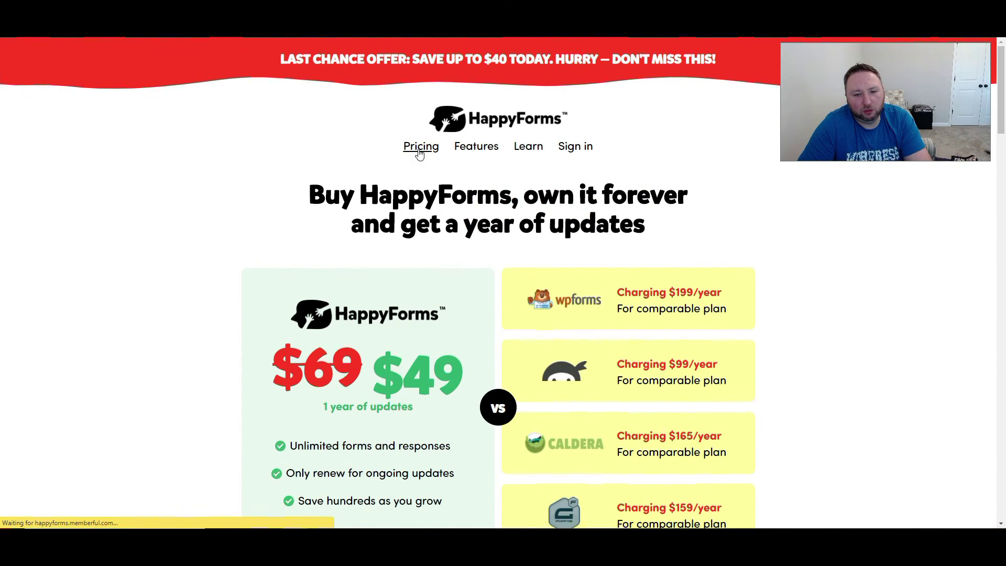
scroll(287, 188, down, 4)
scroll(371, 262, down, 4)
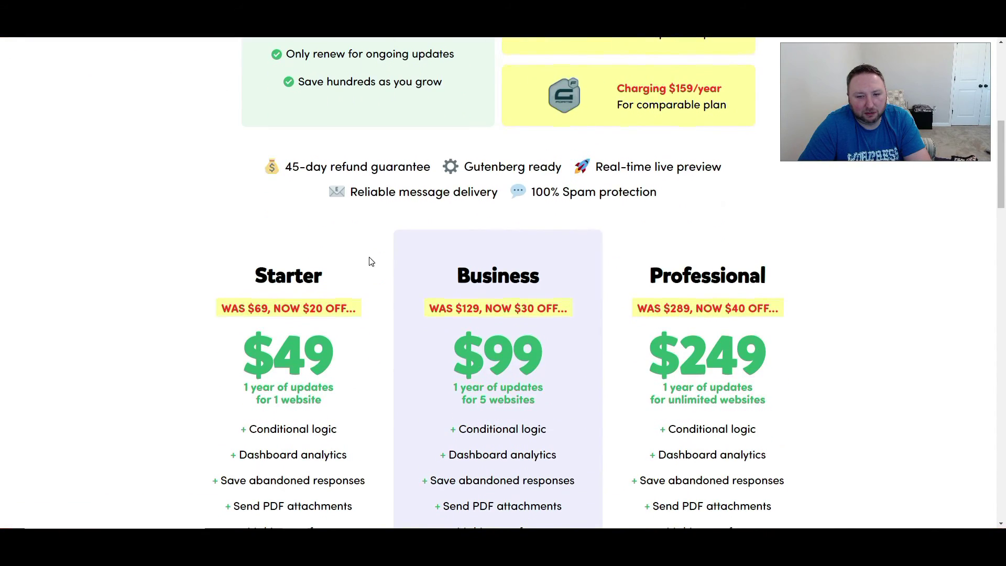
scroll(164, 208, up, 8)
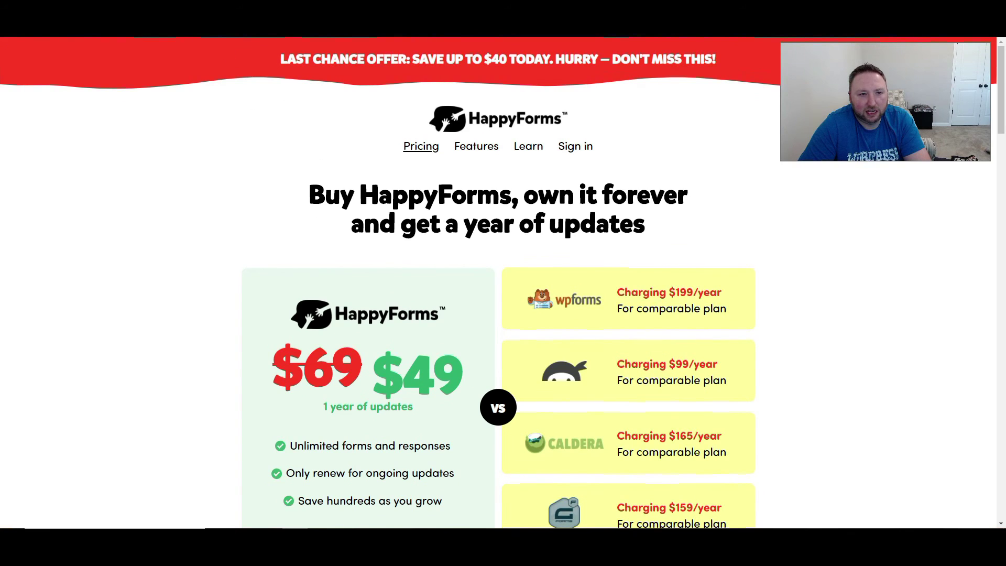
Step: Switch to the WordPress admin site, show the HappyForms forms list and open Sample Form for editing
click(180, 41)
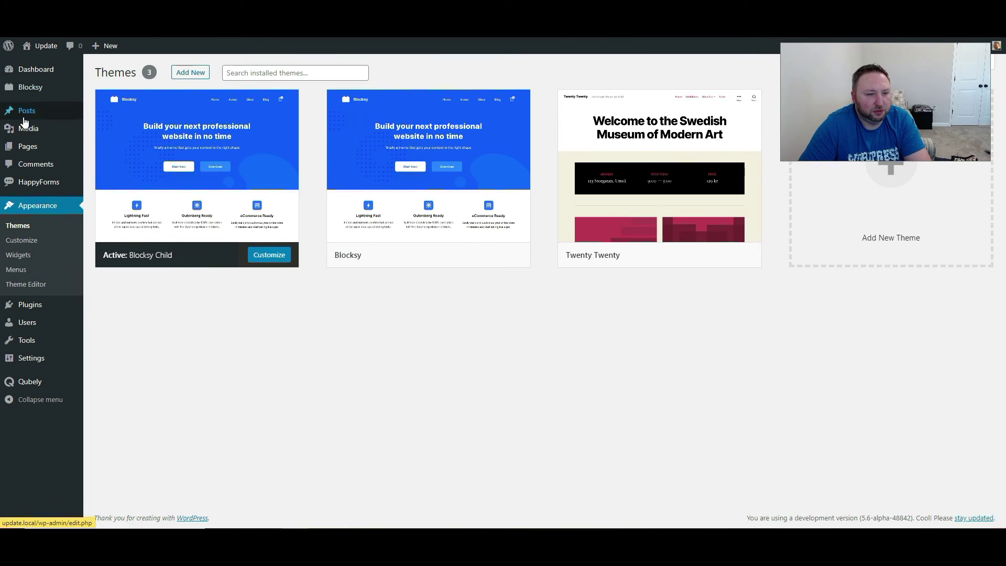
mouse_move(16, 175)
mouse_move(23, 148)
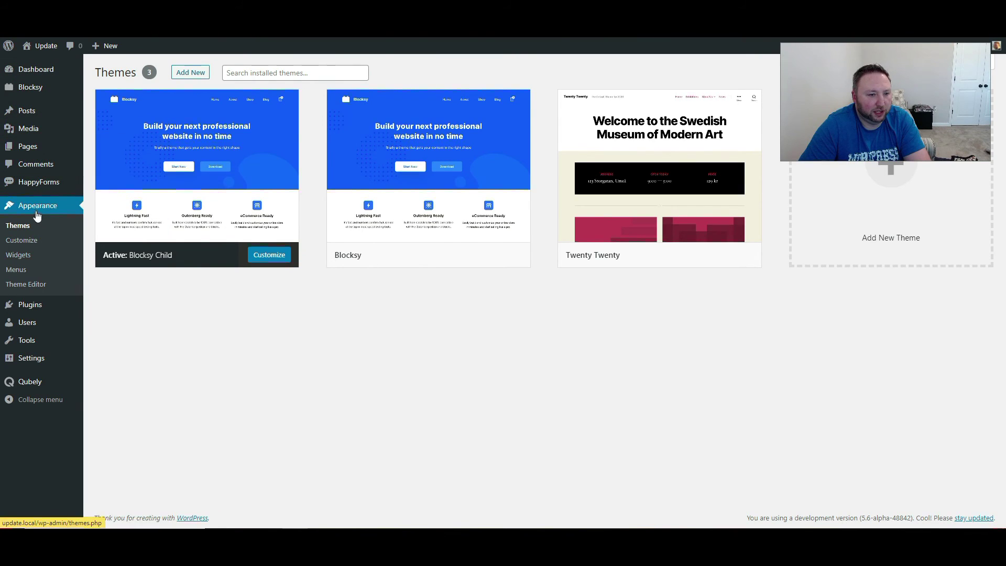
click(31, 185)
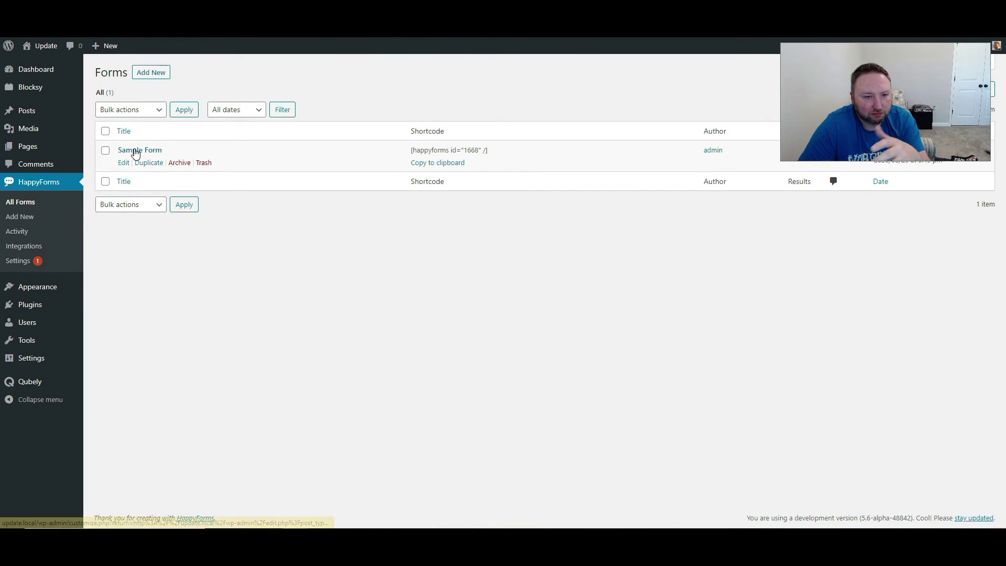
click(123, 162)
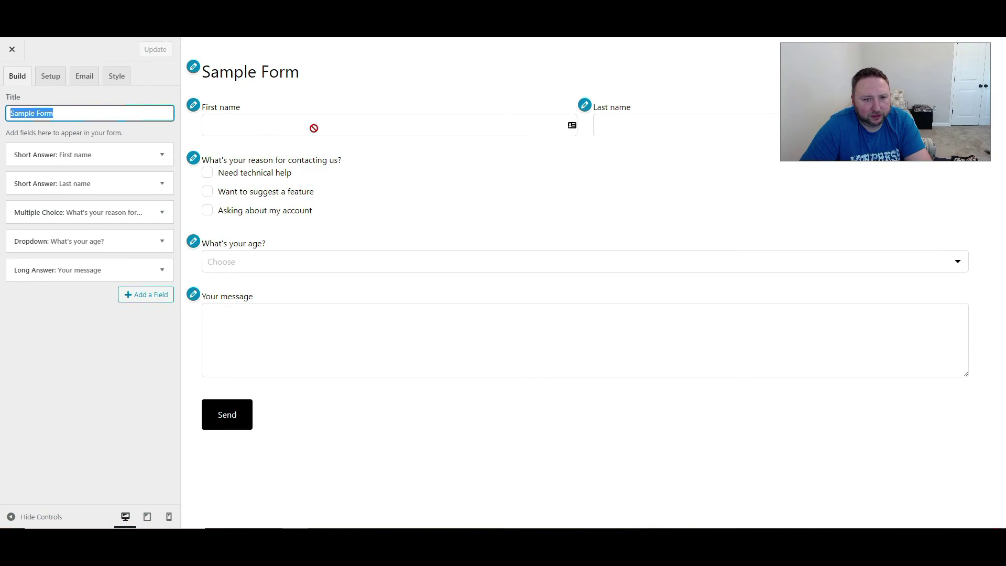
click(842, 98)
drag(847, 150, 849, 467)
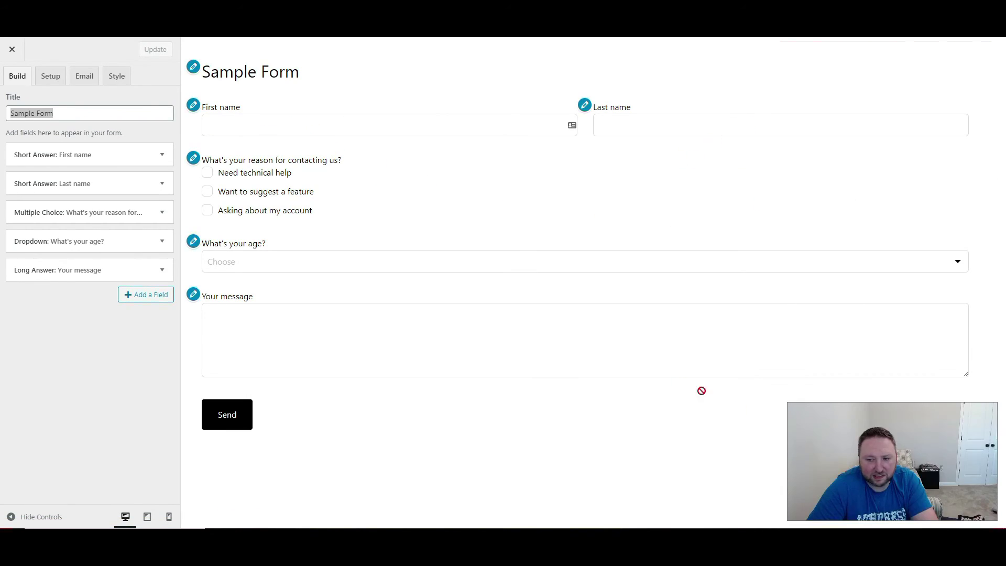
Step: Inspect the settings of Sample Form's title and its name, contact reason, age and message fields from the live preview
click(194, 68)
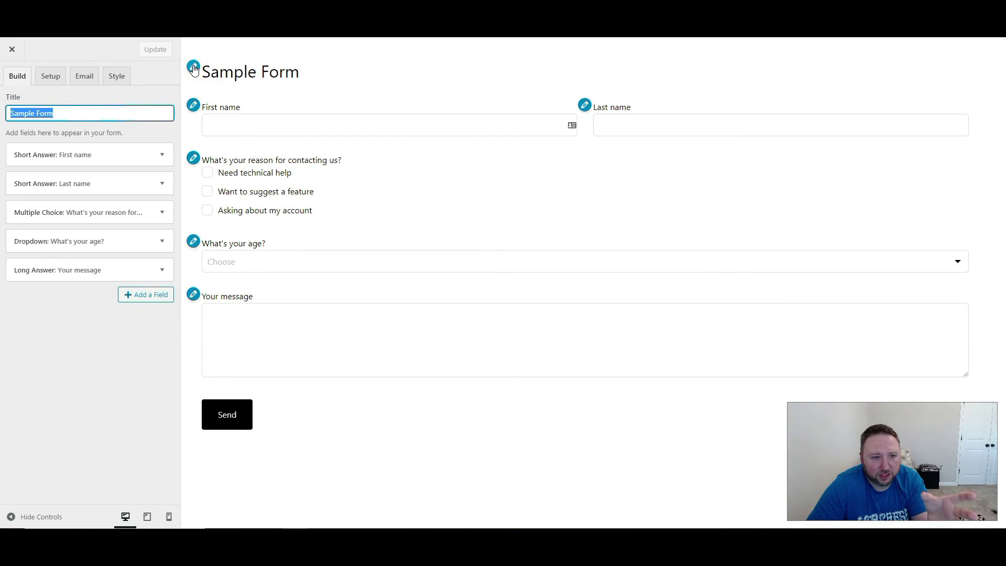
click(584, 105)
click(194, 105)
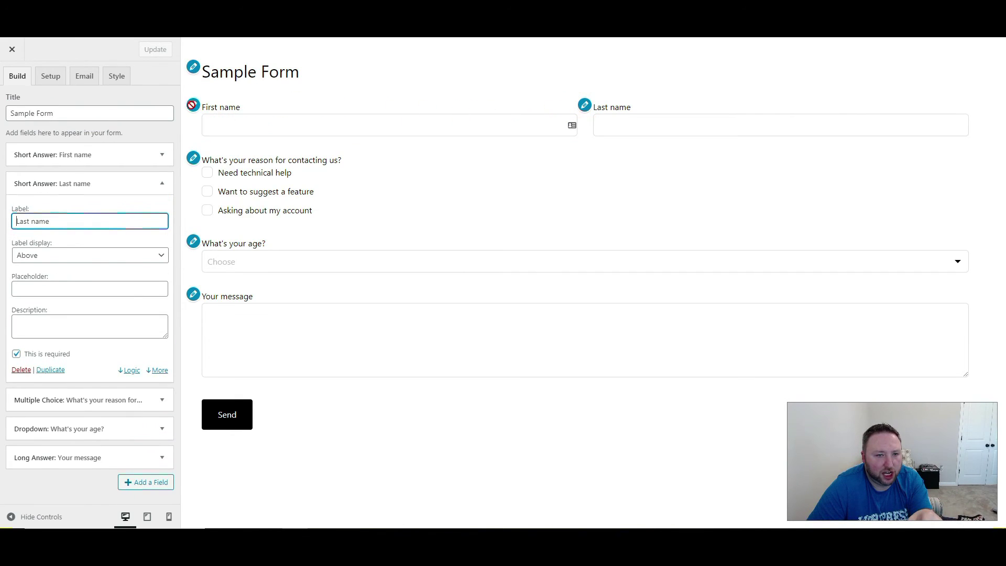
click(192, 157)
click(194, 242)
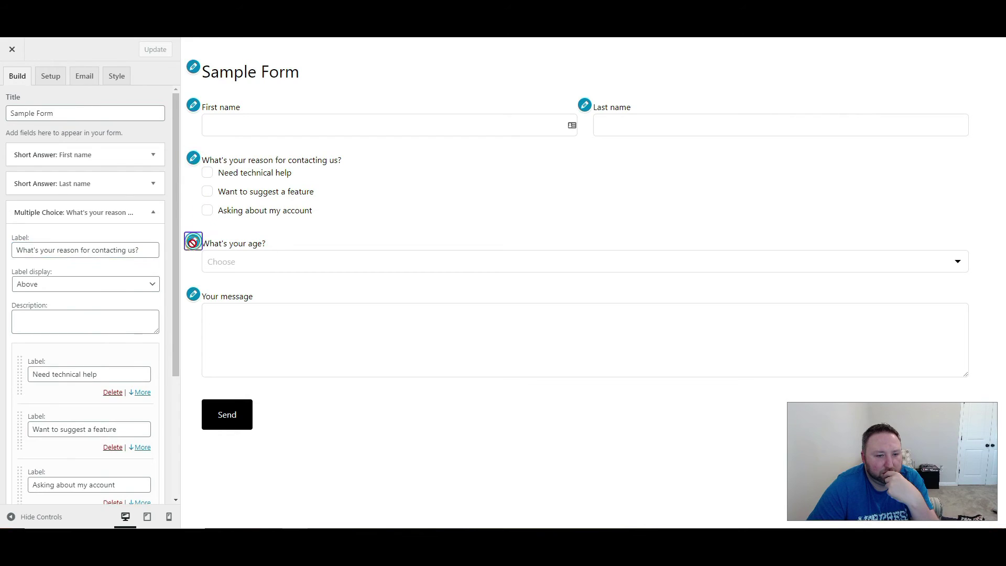
click(194, 291)
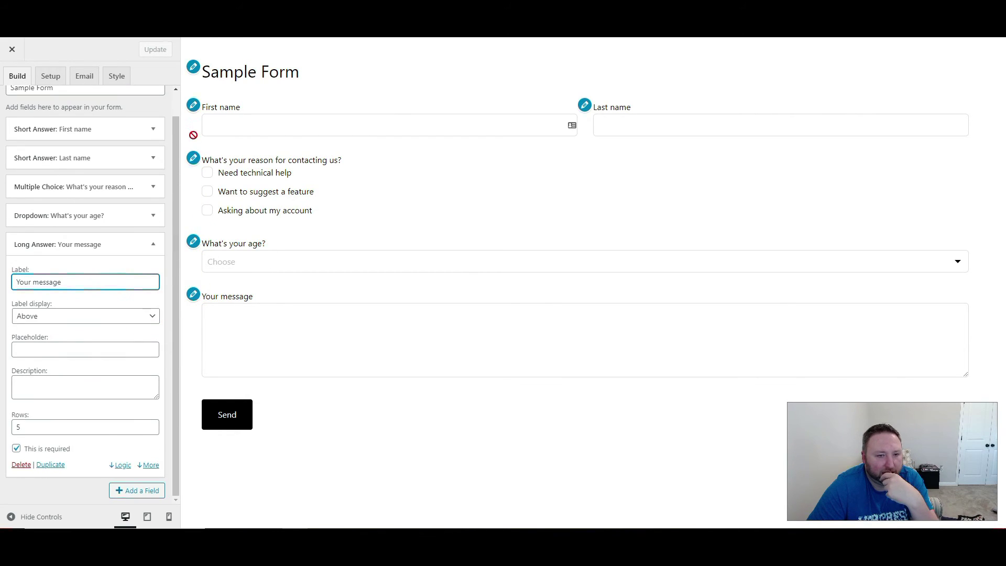
click(194, 105)
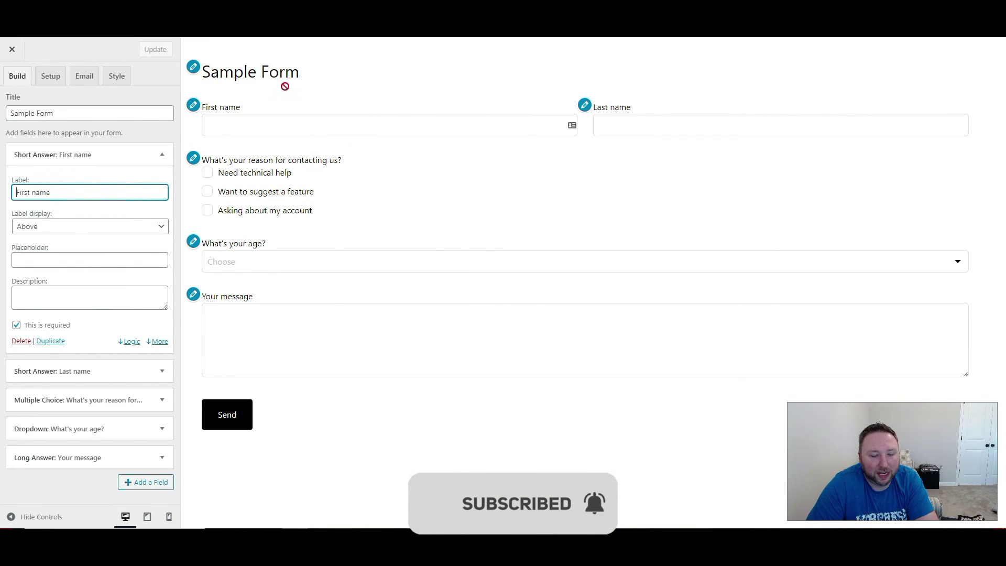
Step: Open Sample Form's Setup settings and review the submission messages, submit button fields and form behaviour options
click(47, 76)
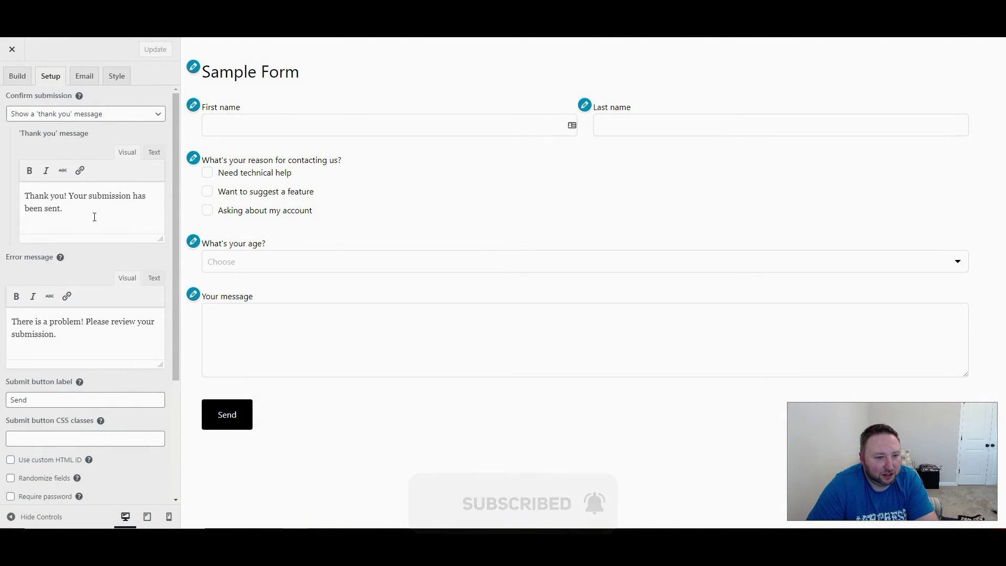
scroll(94, 217, down, 2)
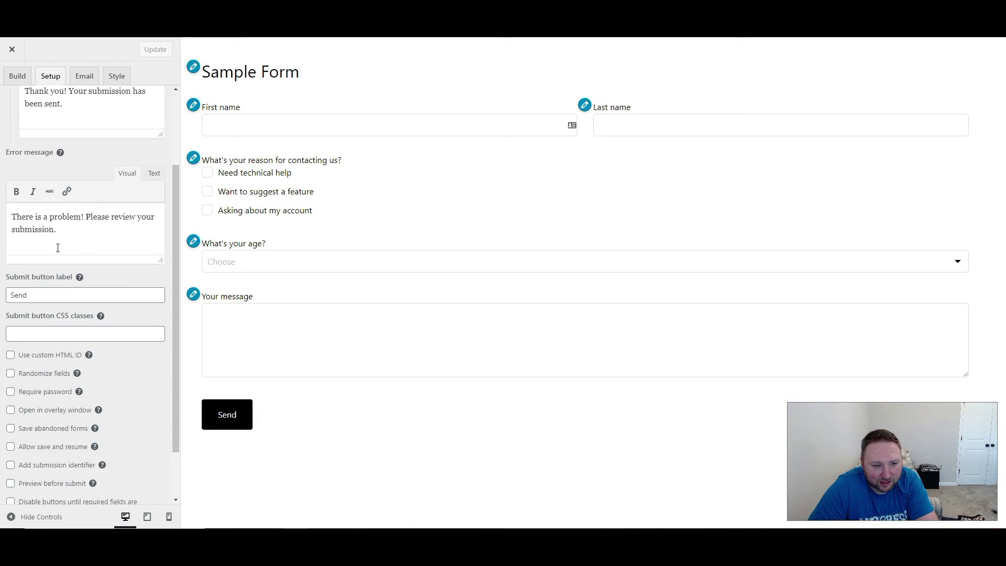
scroll(96, 332, down, 1)
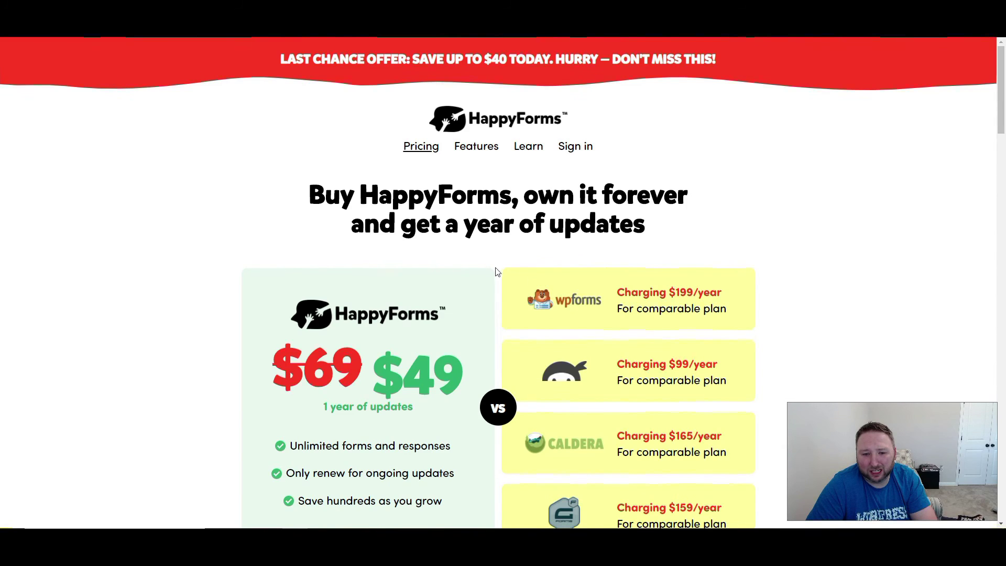
Step: Review the discounted Starter, Business and Professional plan prices on the HappyForms Pricing page
scroll(496, 277, down, 8)
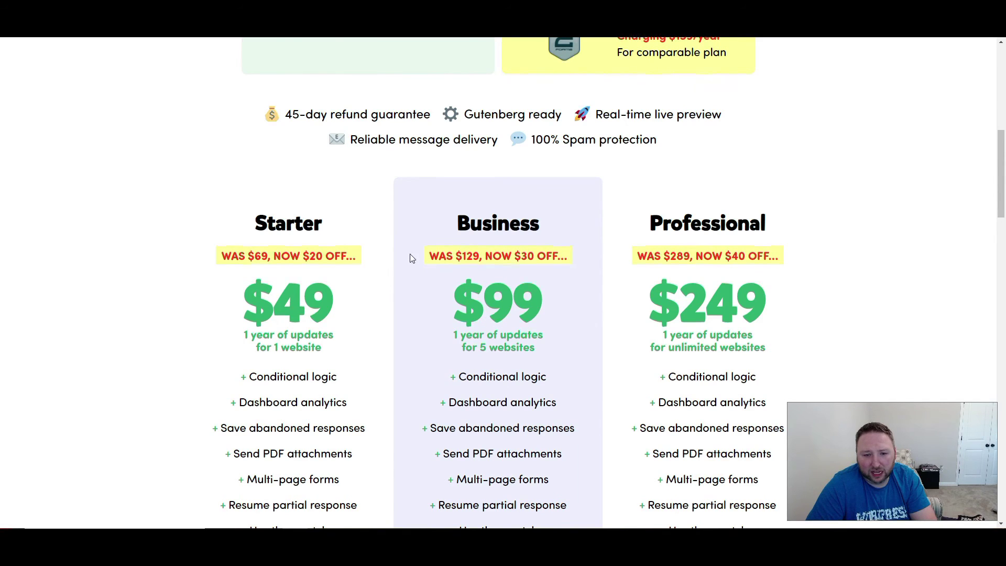
drag(432, 254, 567, 256)
click(477, 266)
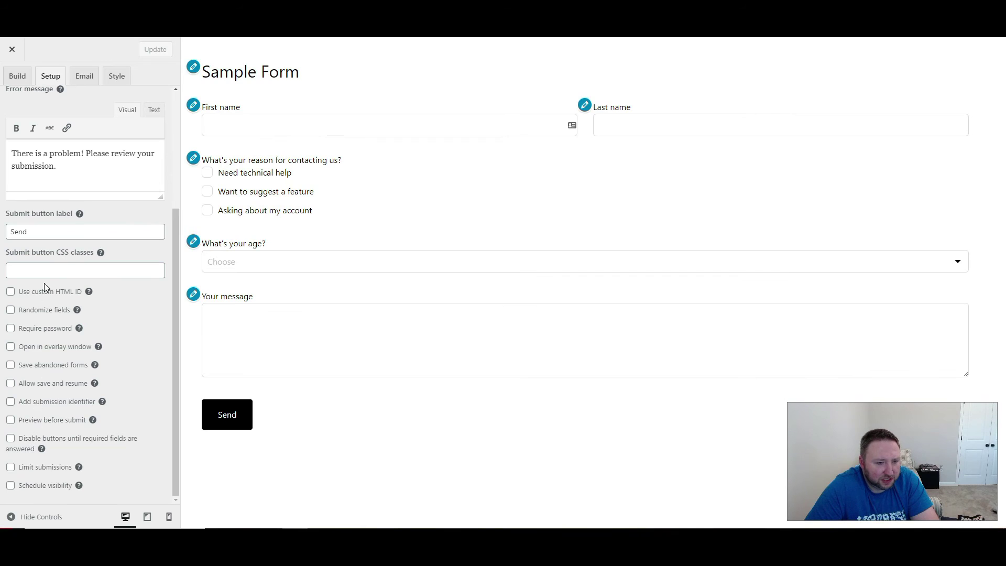
Step: Return to Sample Form's editor, review its Email submission alert settings and bring up the Style categories
scroll(89, 164, up, 5)
click(83, 75)
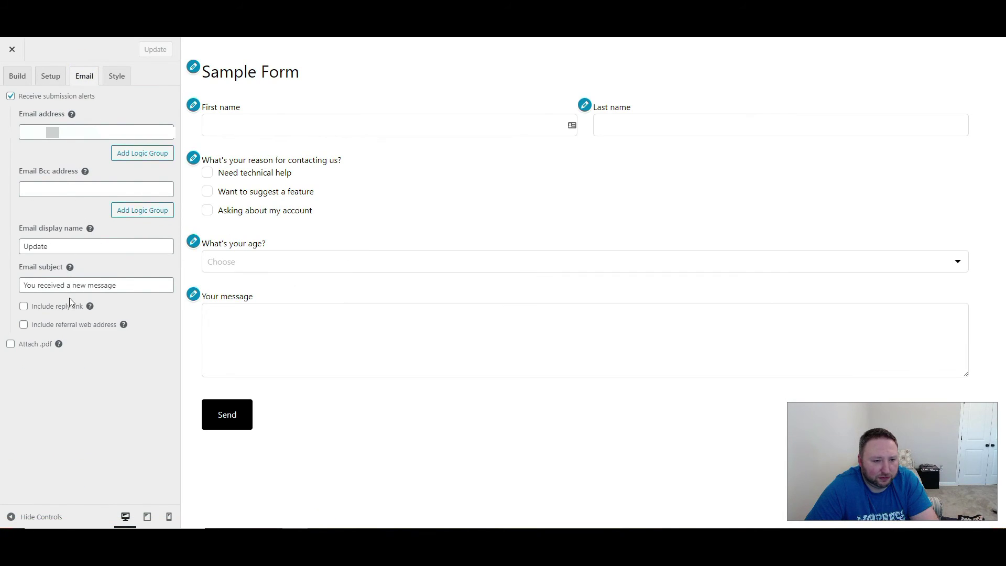
click(116, 76)
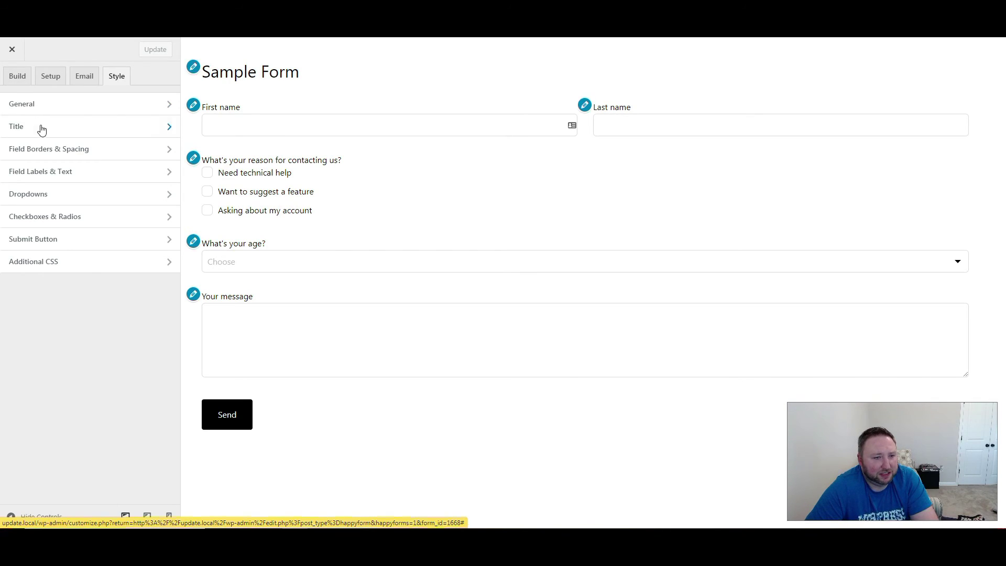
Step: Enable Use theme styles in Sample Form's General style settings, comparing the preview with the option on and off
click(34, 105)
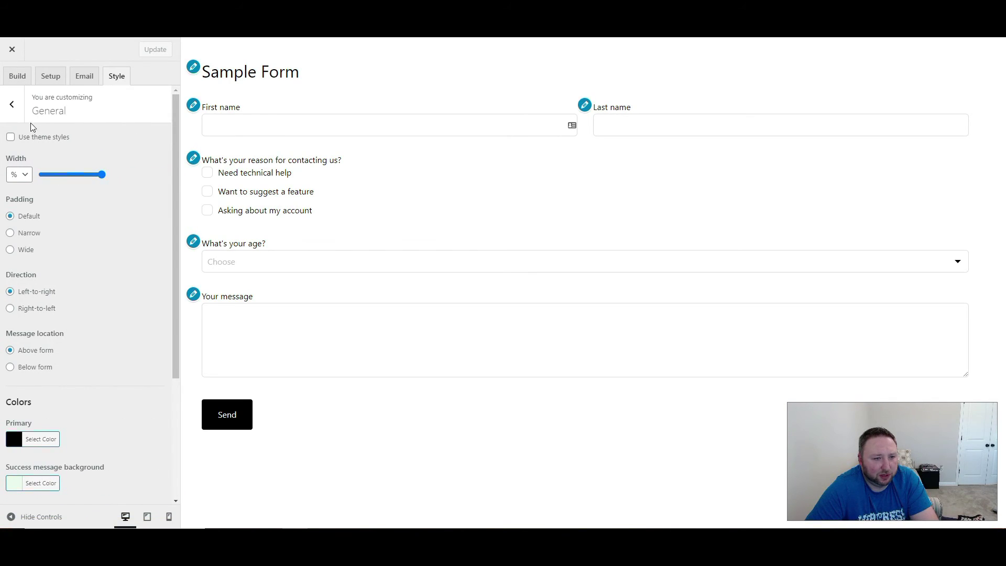
click(10, 137)
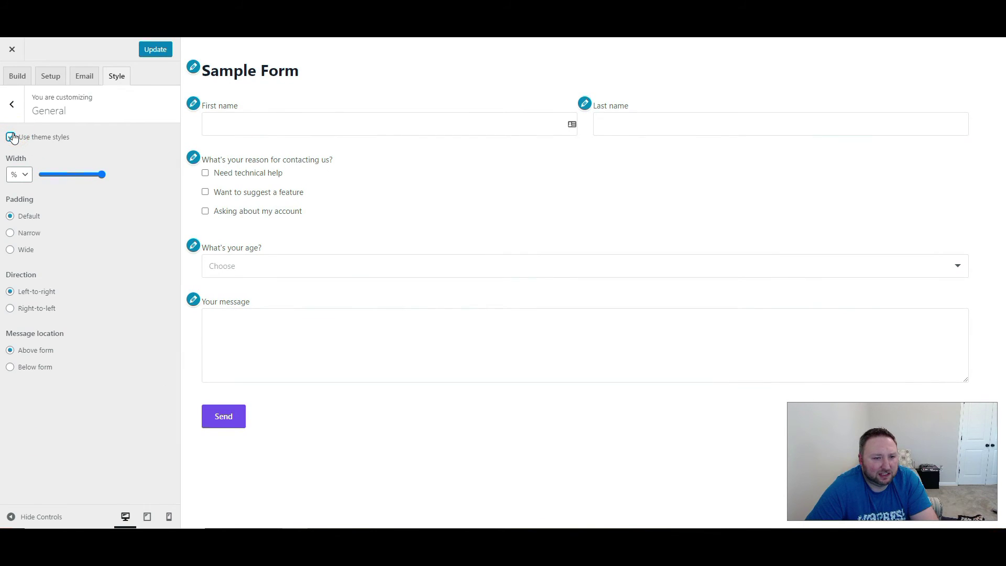
click(11, 136)
click(11, 137)
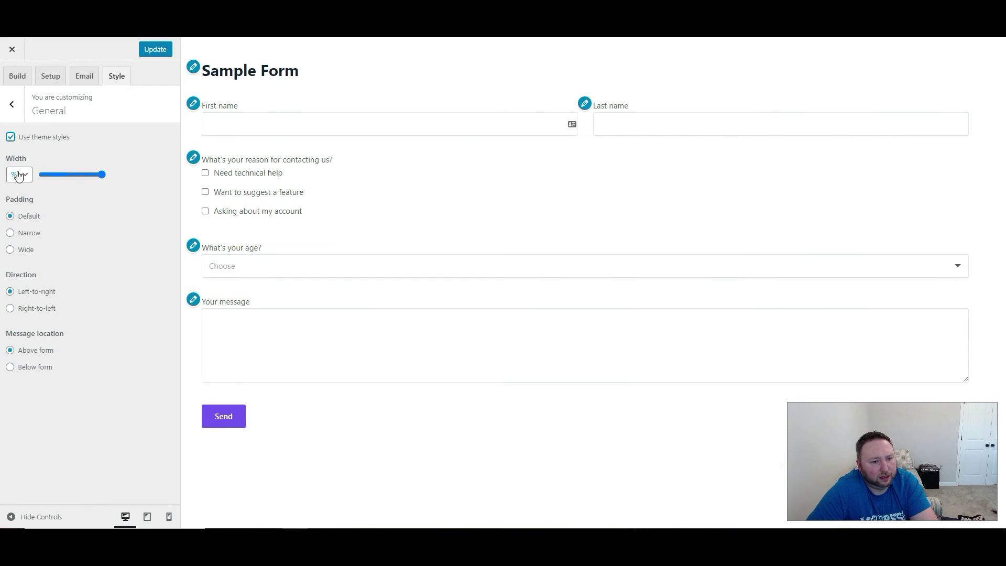
Step: Compare the form's padding options, set the padding to Narrow and reduce the form width slightly
click(24, 234)
click(21, 249)
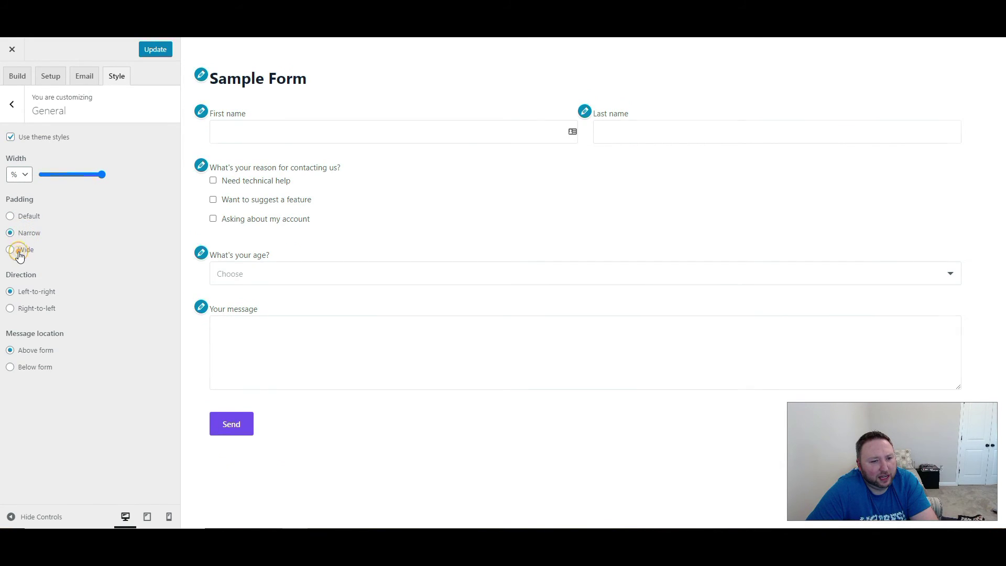
click(22, 229)
click(21, 231)
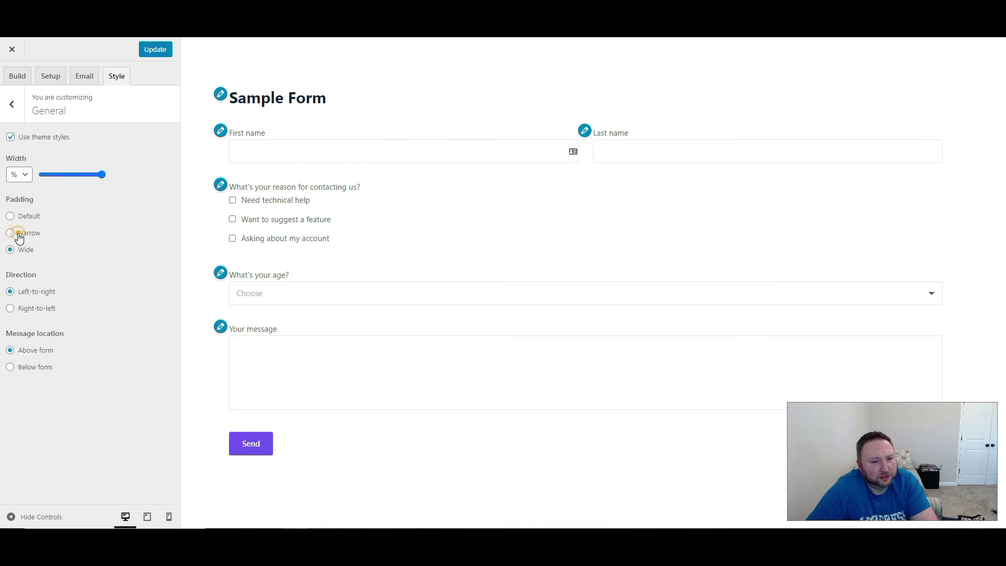
click(26, 218)
click(24, 233)
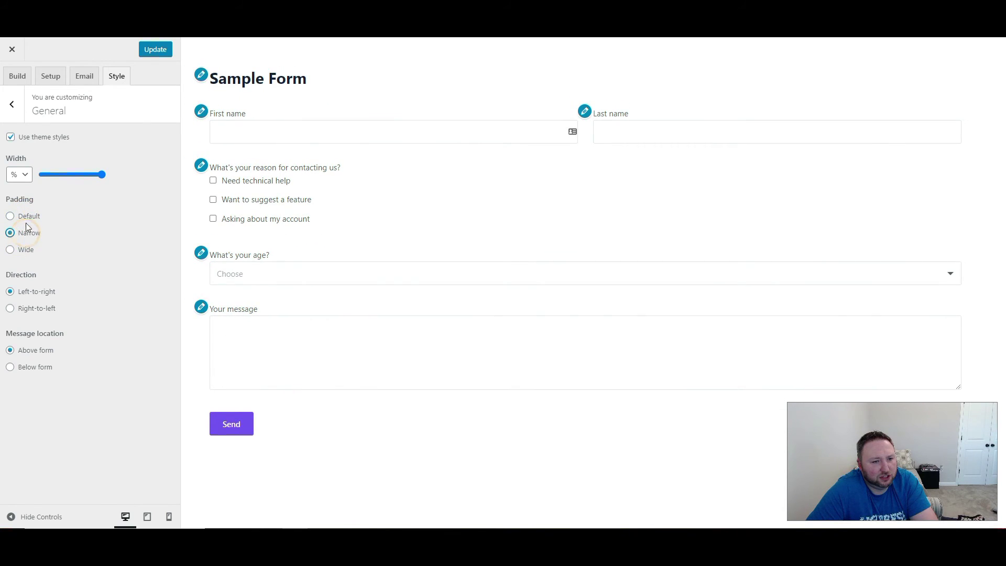
mouse_move(83, 174)
mouse_down()
mouse_move(71, 176)
mouse_move(92, 177)
mouse_up()
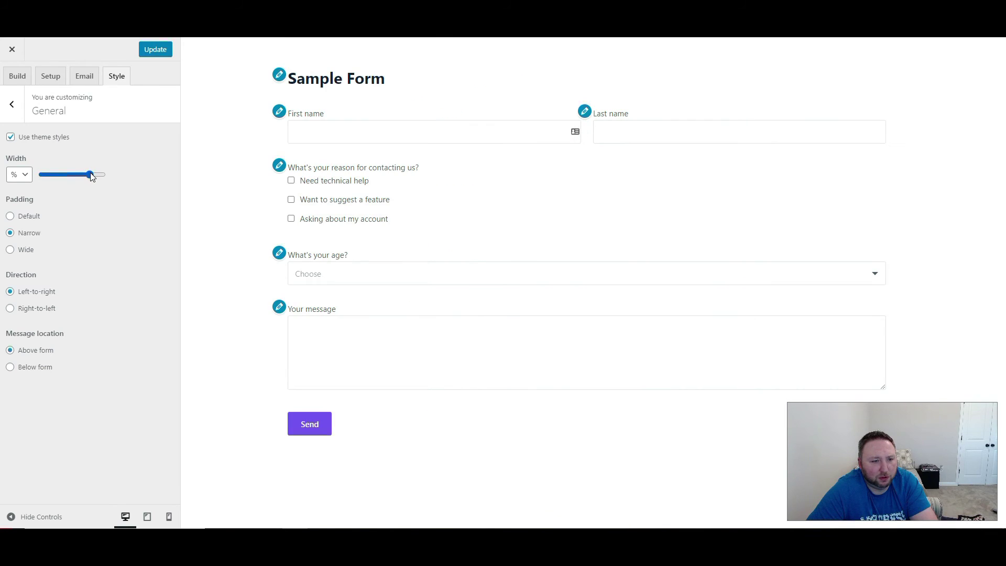
Step: Try the Right-to-left direction and the Below form message location, restoring Left-to-right and Above form
click(11, 310)
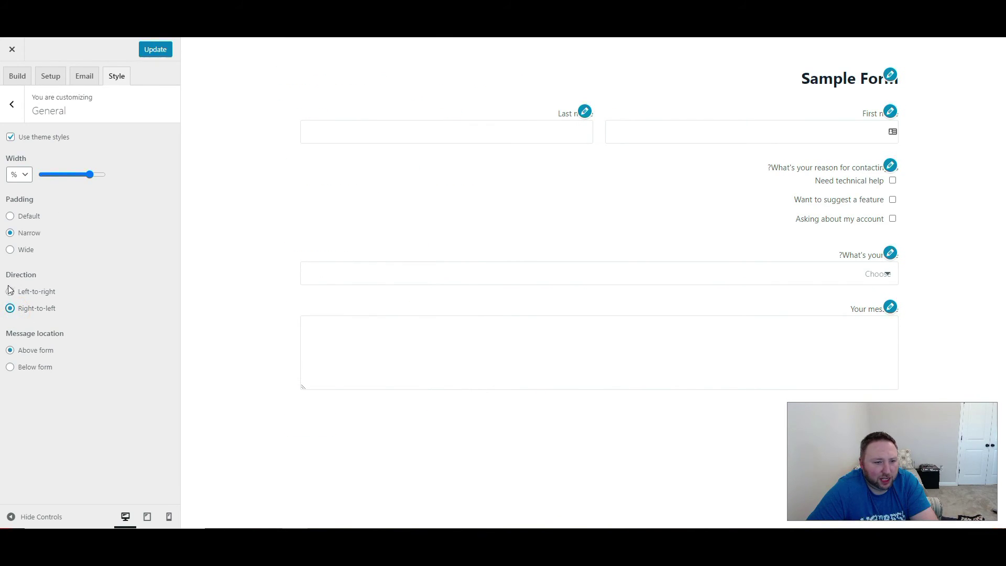
click(11, 292)
click(8, 367)
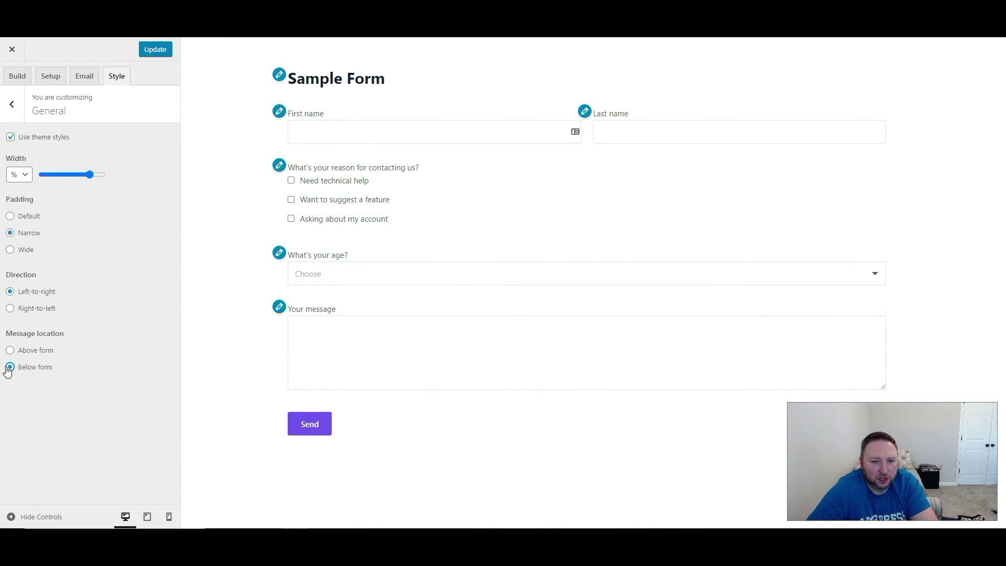
click(8, 348)
click(11, 352)
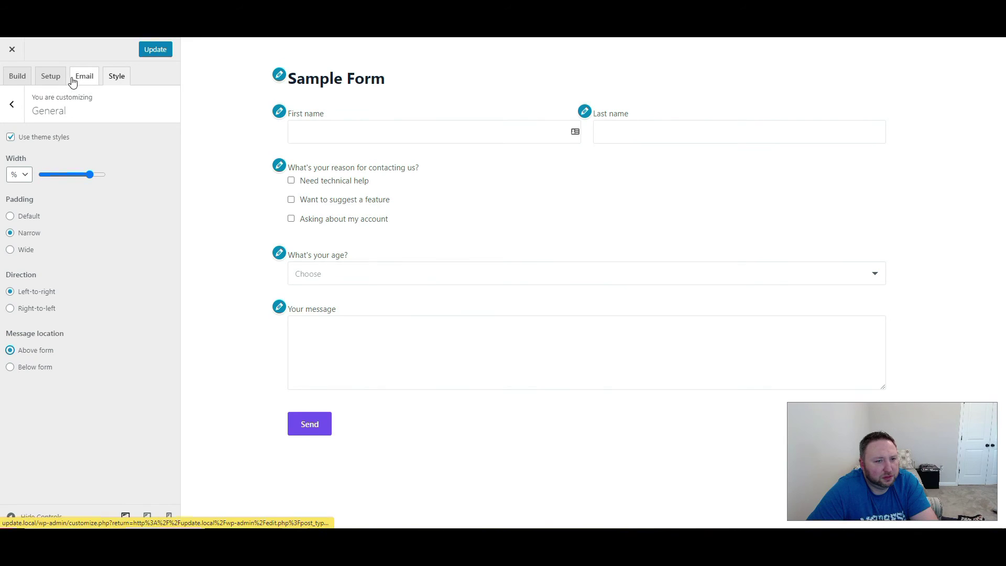
Step: Return to building Sample Form and examine the field and layout types available for adding, from Short Answer to Page Break
click(39, 73)
click(17, 75)
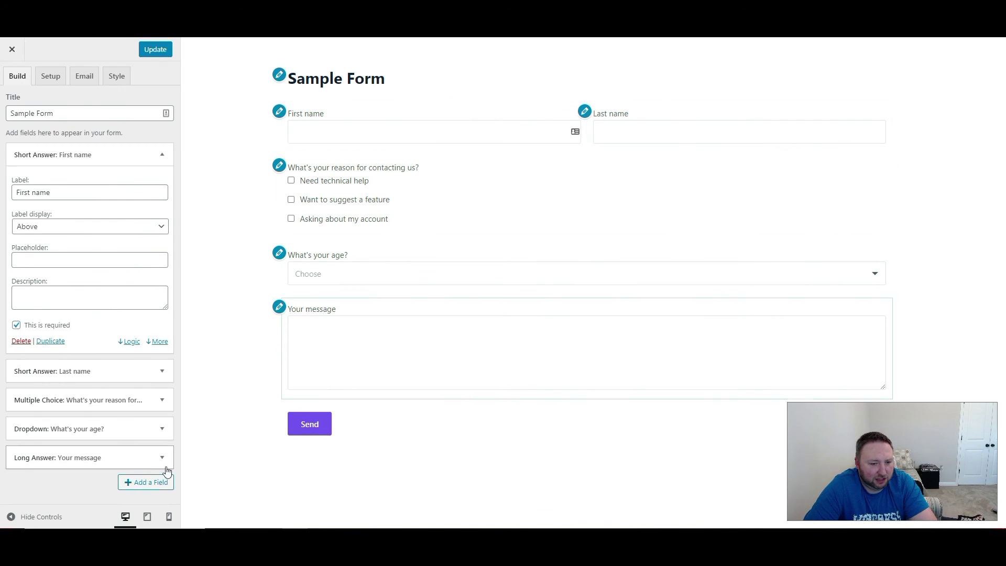
click(134, 489)
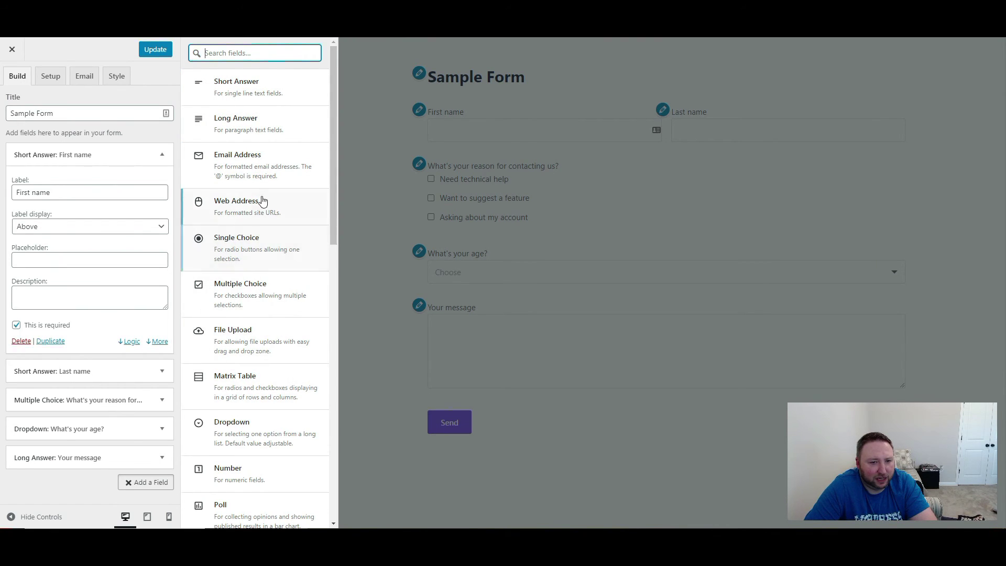
scroll(249, 218, down, 9)
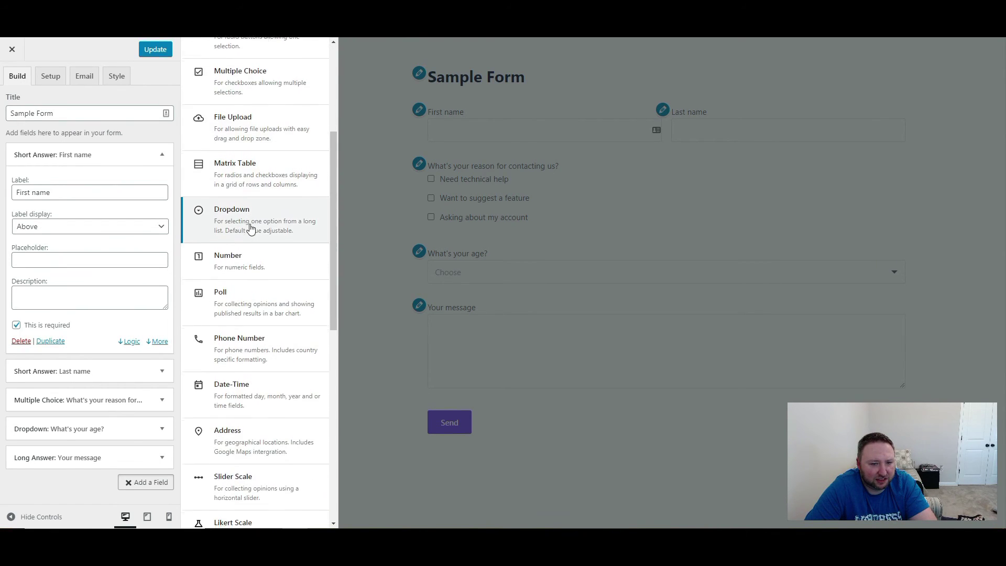
scroll(252, 269, down, 3)
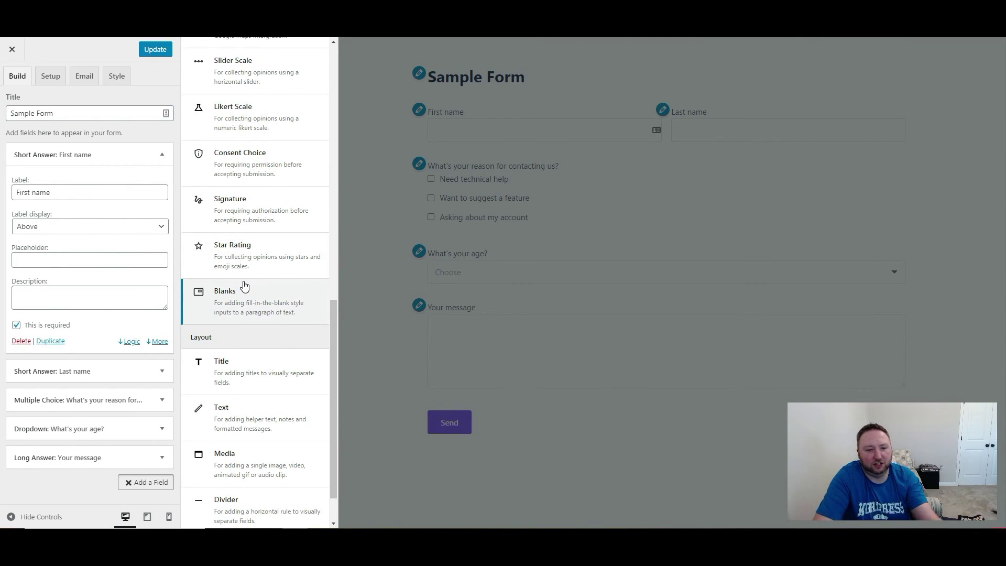
scroll(243, 287, down, 1)
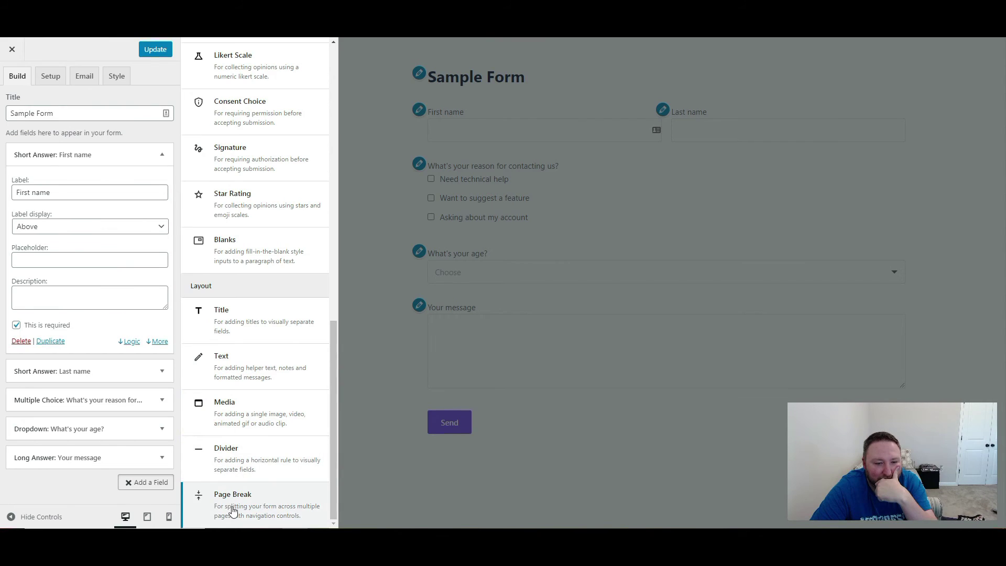
scroll(253, 261, up, 1)
scroll(253, 260, up, 1)
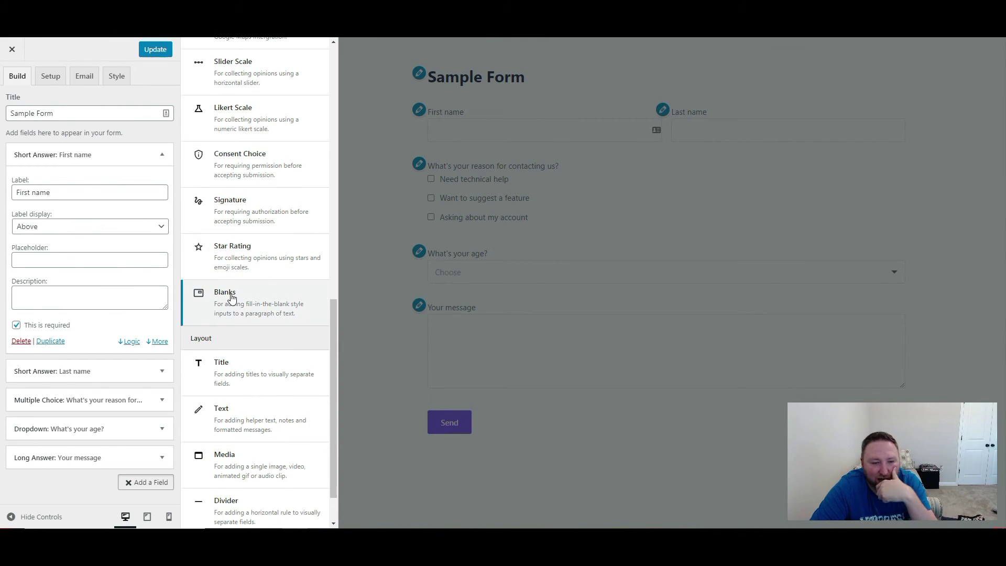
scroll(230, 288, up, 2)
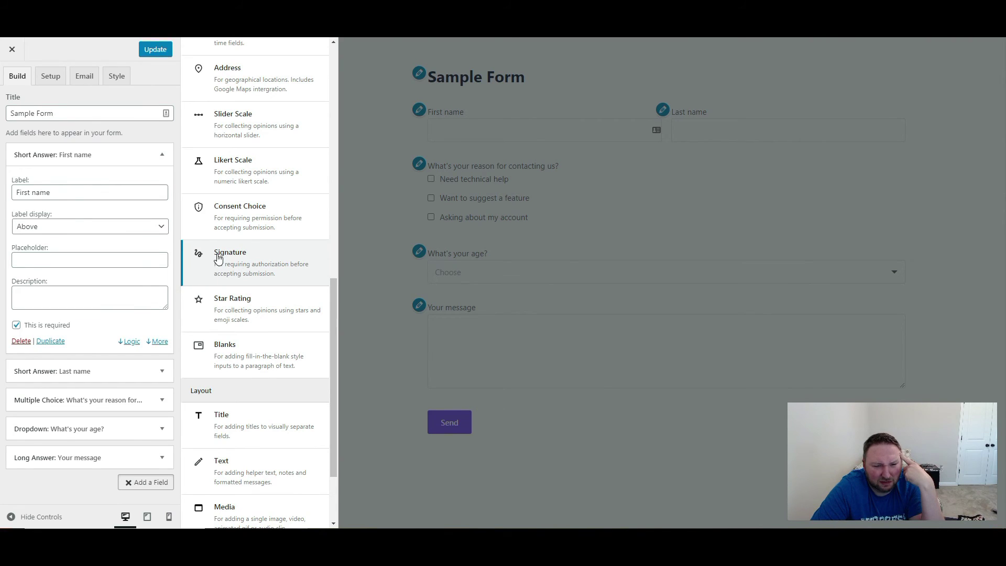
scroll(234, 260, up, 4)
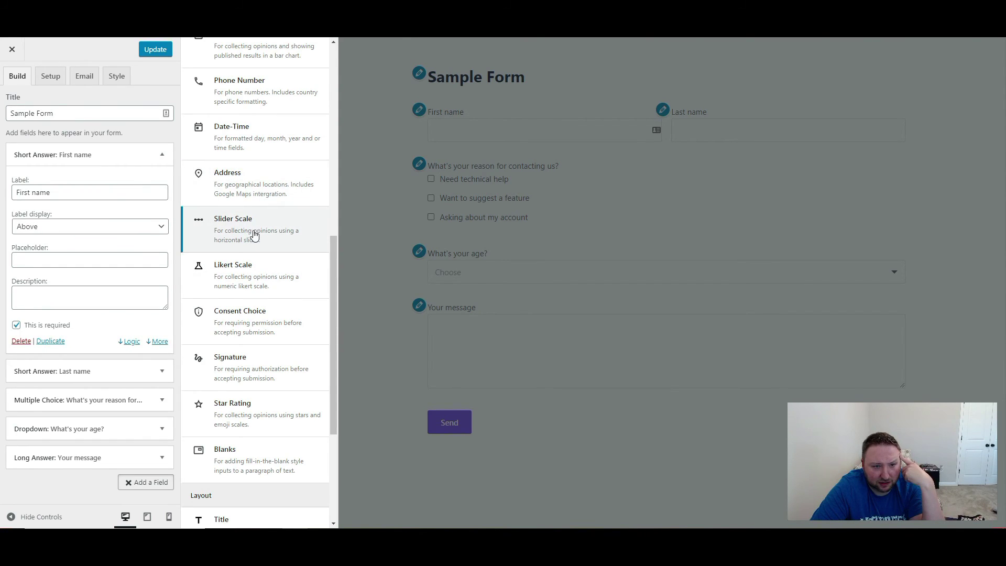
scroll(255, 236, up, 2)
scroll(257, 246, down, 1)
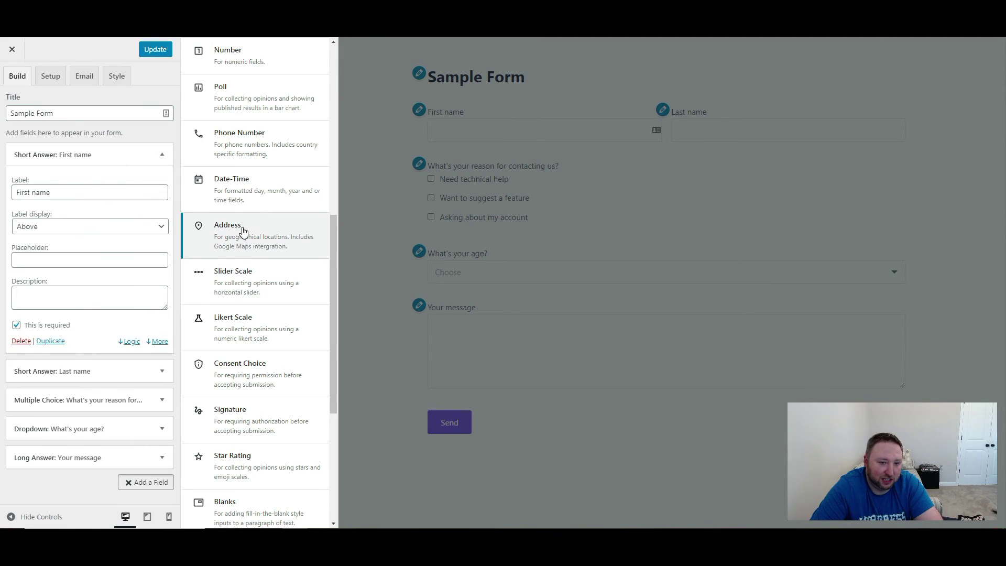
scroll(259, 241, up, 2)
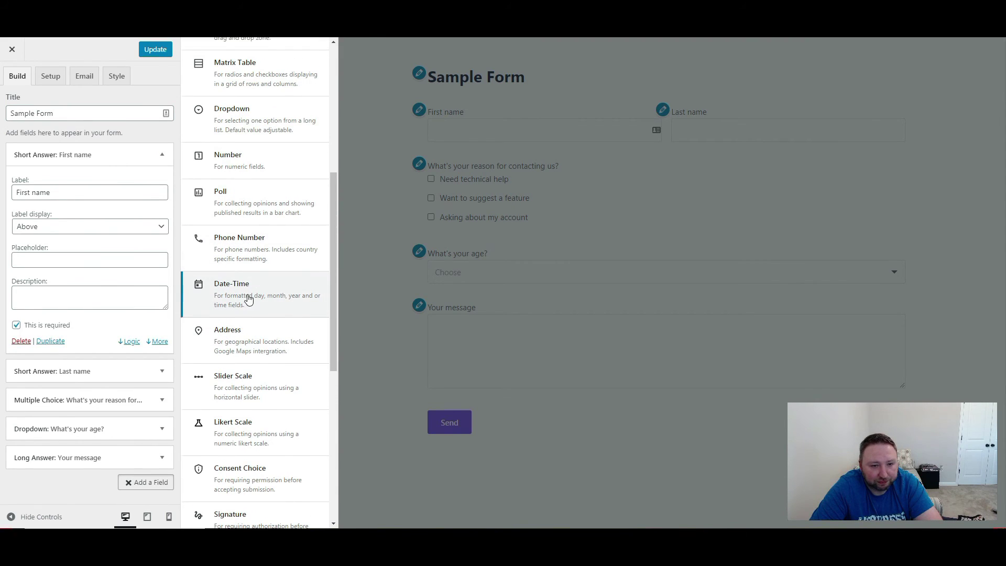
Step: Add a Slider Scale field to Sample Form and test it by moving the preview slider to 55
click(222, 388)
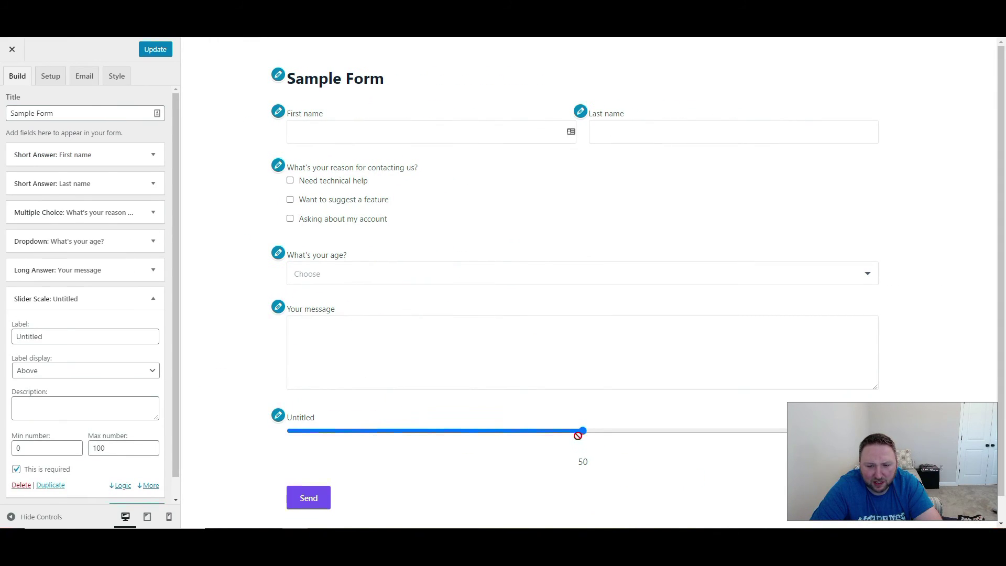
drag(588, 430, 612, 443)
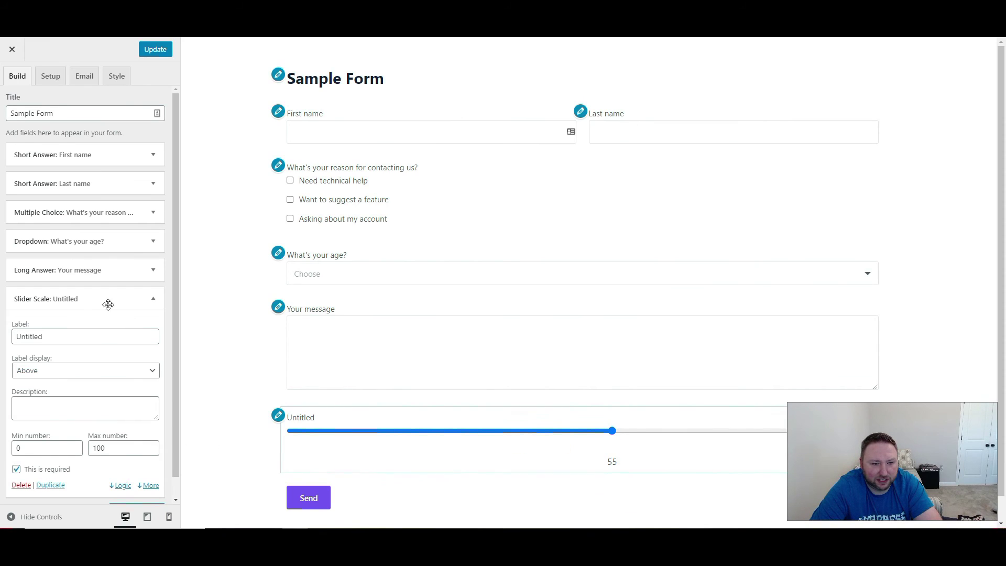
scroll(36, 333, down, 1)
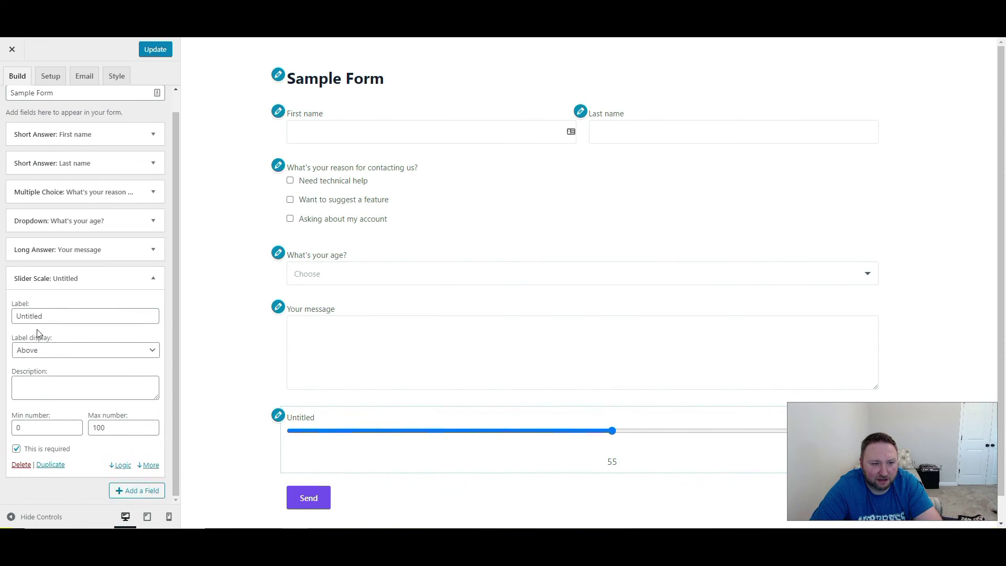
Step: Browse the available field types again, add a File Upload field to Sample Form and try its upload area in the preview
click(126, 492)
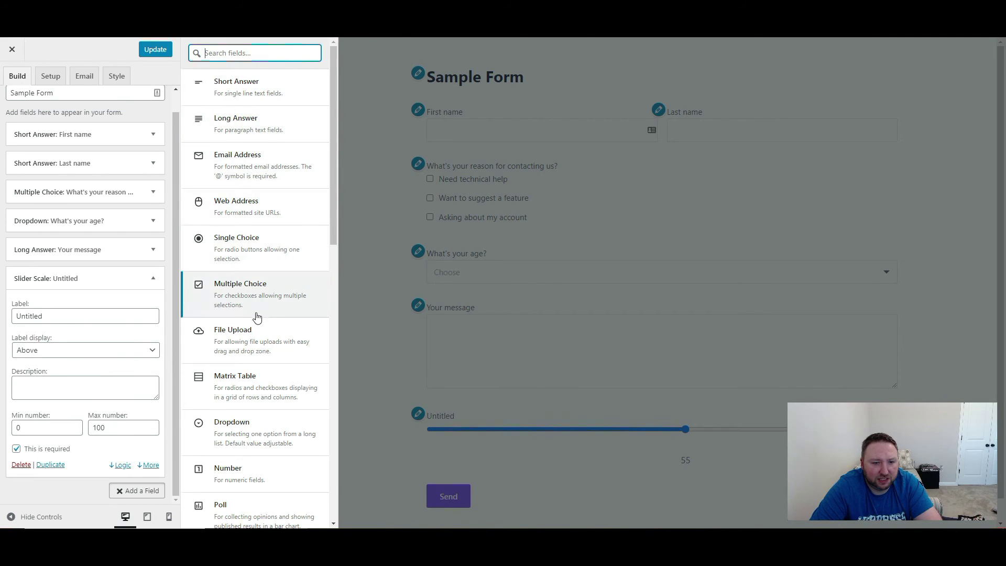
scroll(255, 324, down, 1)
scroll(255, 322, down, 1)
scroll(253, 291, down, 1)
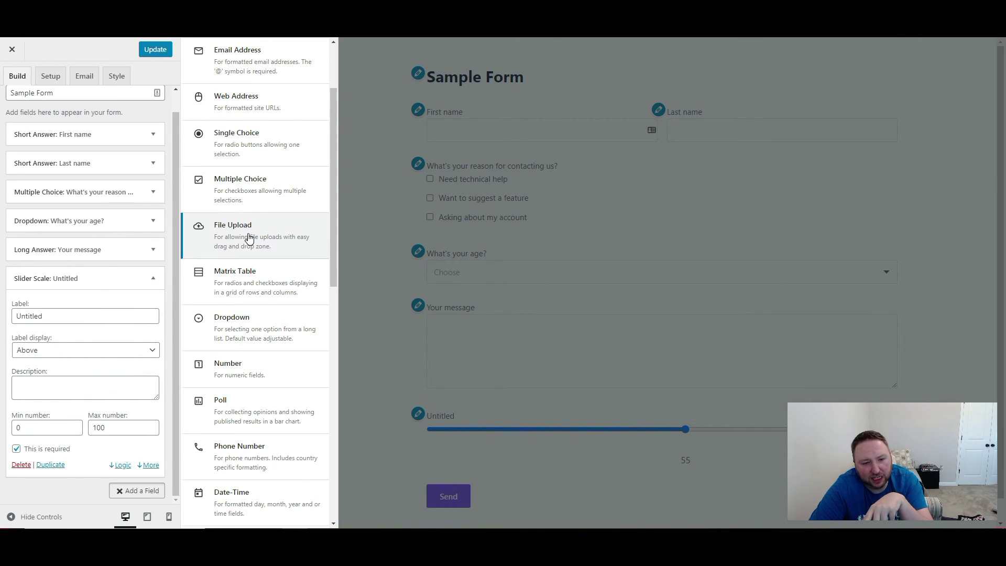
scroll(250, 239, down, 7)
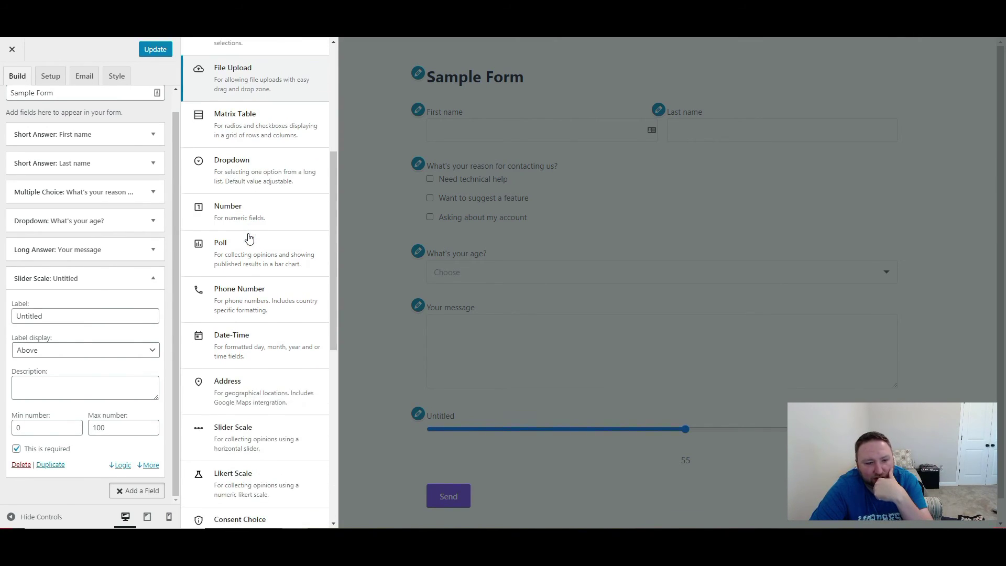
scroll(250, 239, down, 4)
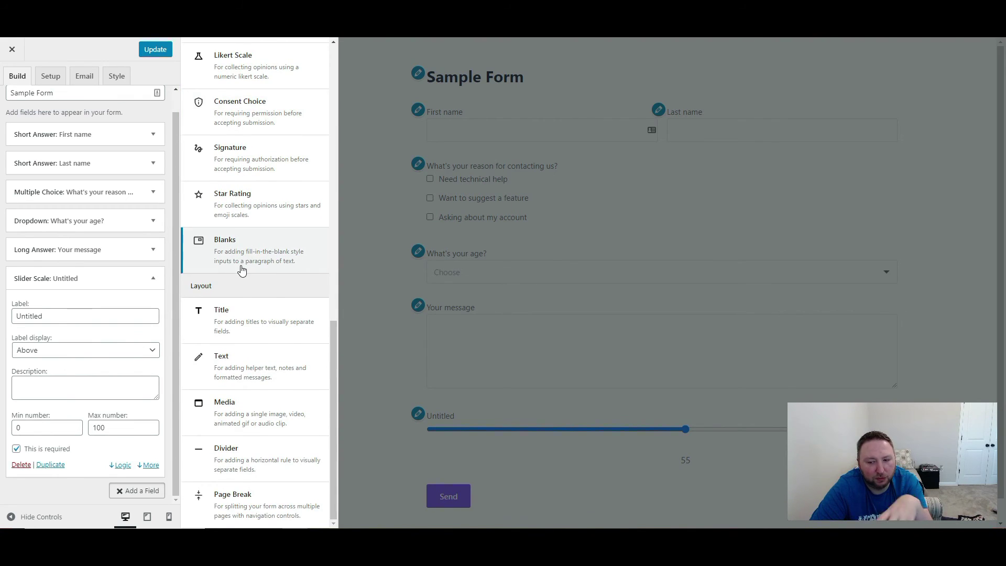
scroll(241, 269, up, 9)
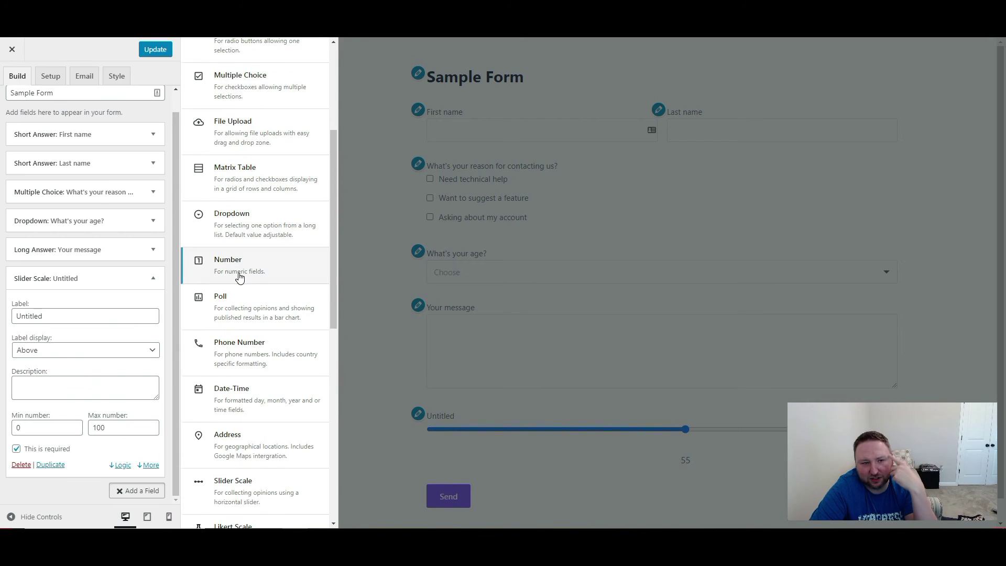
scroll(240, 277, up, 3)
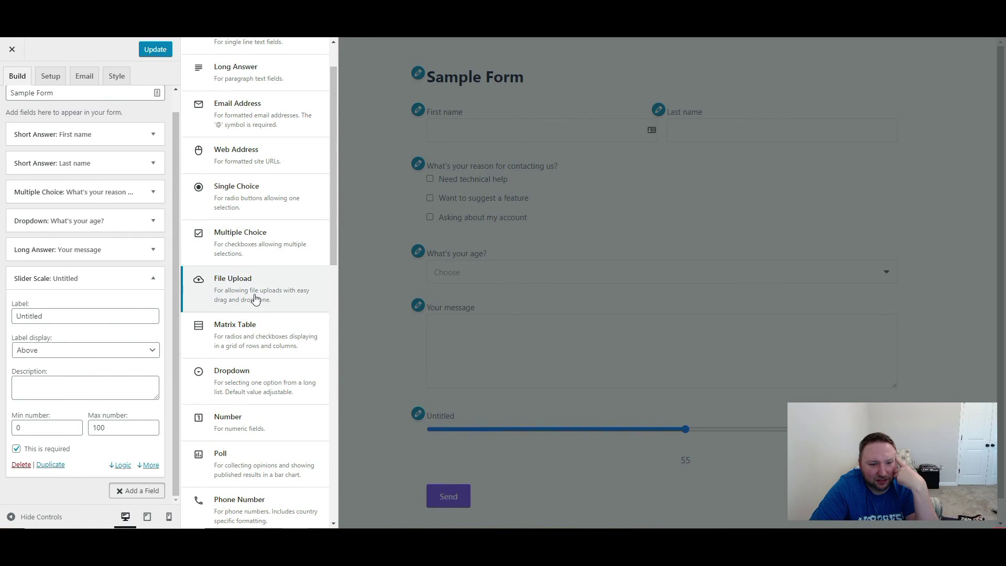
click(255, 298)
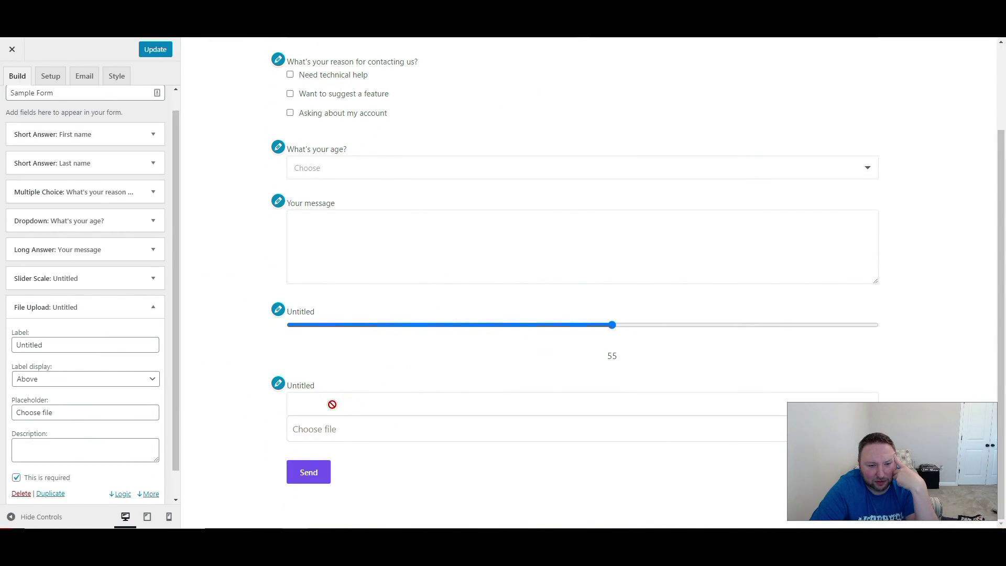
click(333, 404)
click(467, 249)
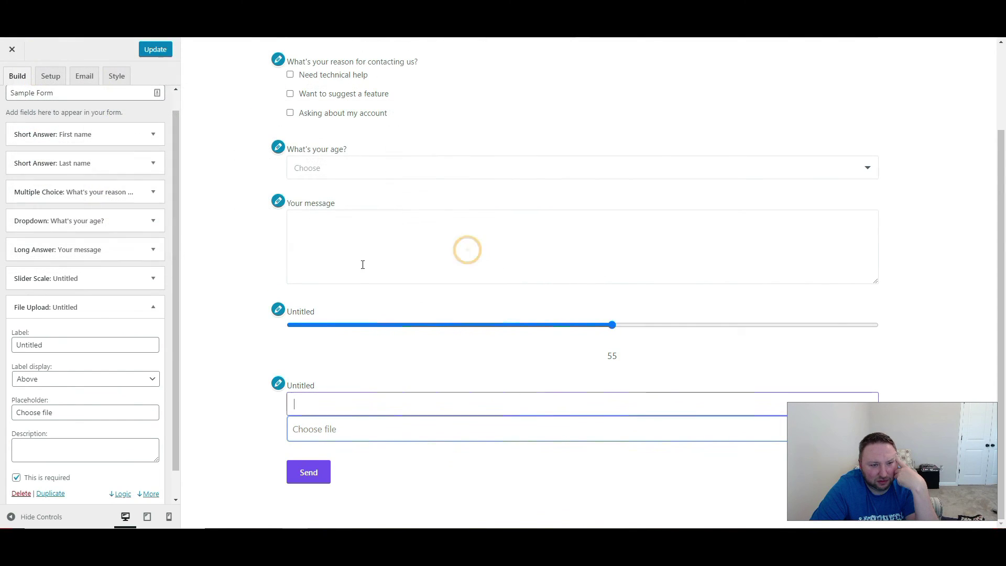
Step: Look through Sample Form's Setup, Email and Style settings, then return to its field list and the start of the preview
click(50, 76)
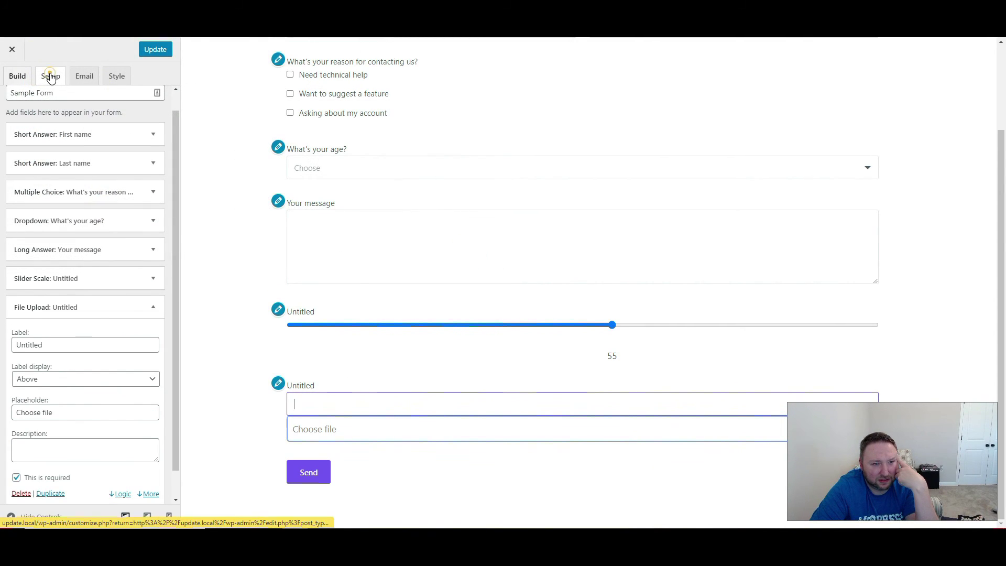
click(84, 75)
click(117, 75)
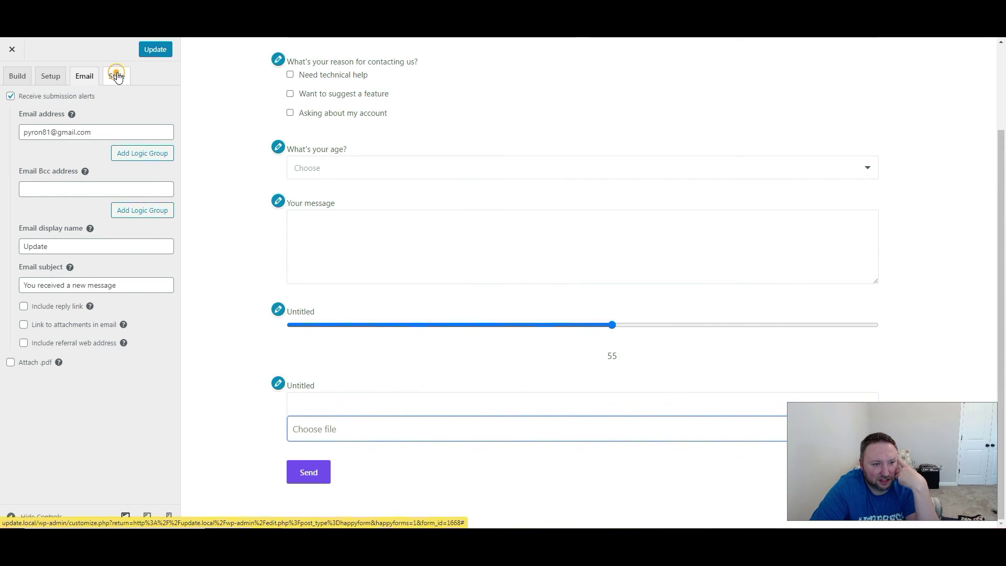
click(16, 76)
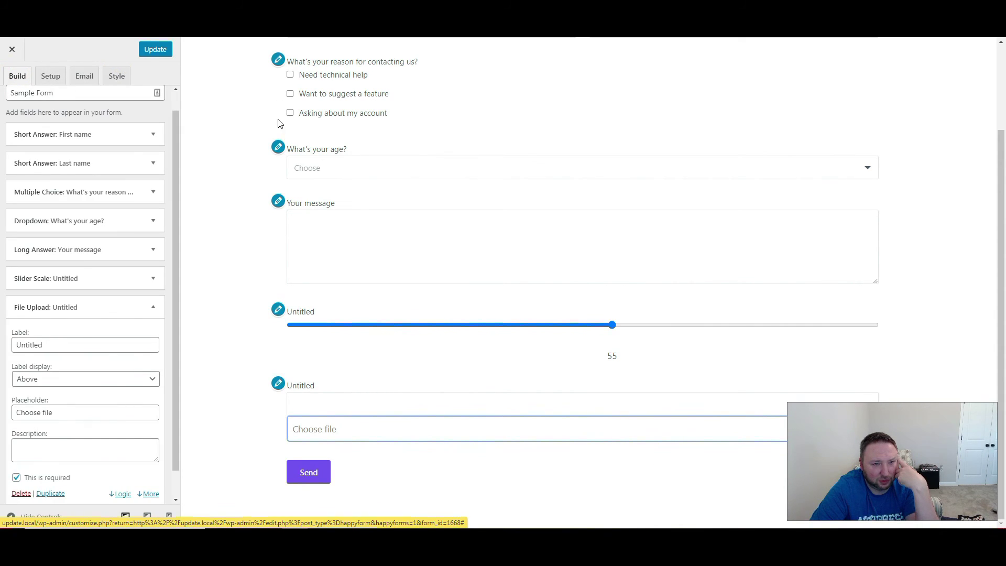
scroll(279, 120, up, 2)
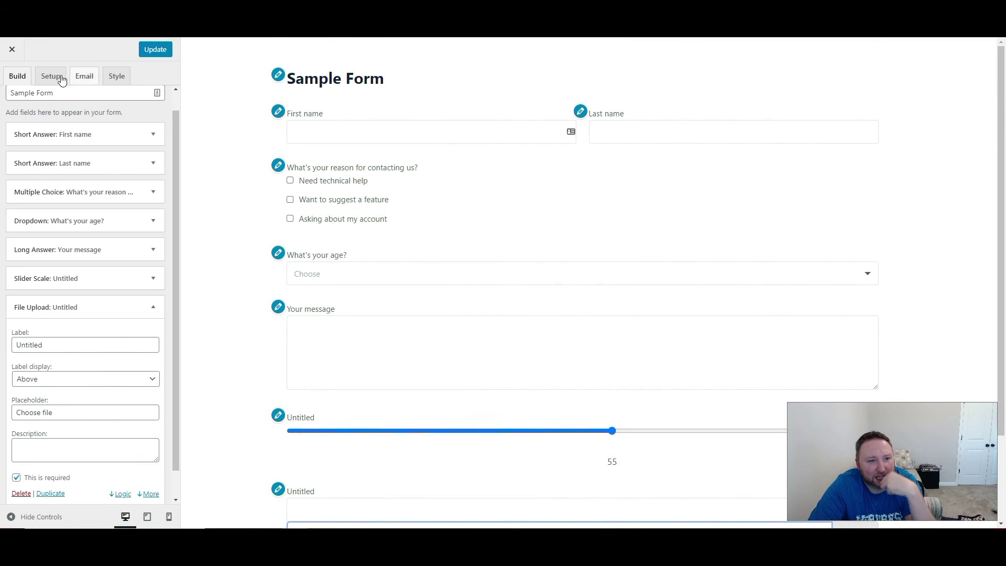
Step: Switch to the HappyForms pricing page and compare its price with the competing form plugins
scroll(345, 208, down, 1)
scroll(340, 220, down, 2)
scroll(339, 227, up, 3)
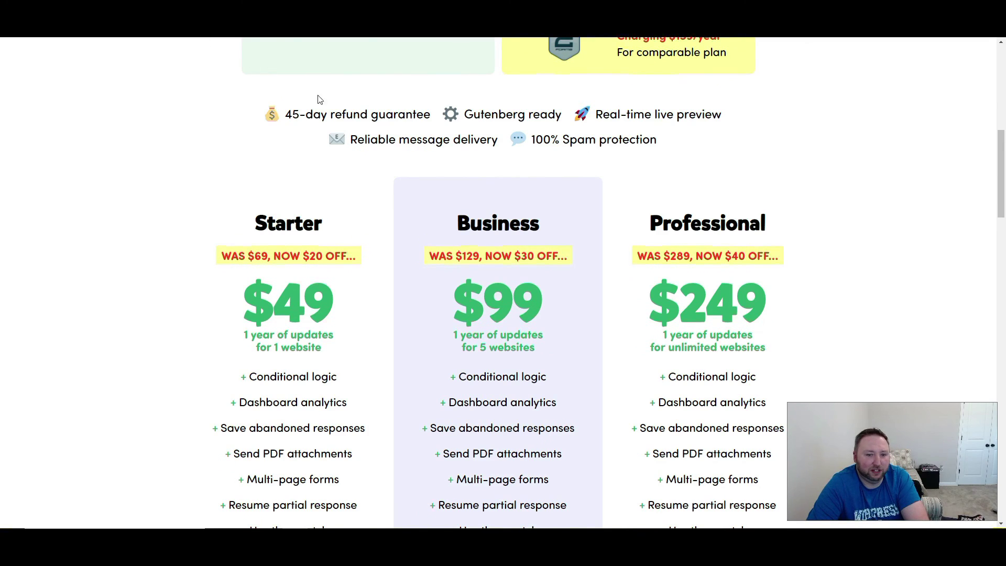
scroll(366, 166, up, 5)
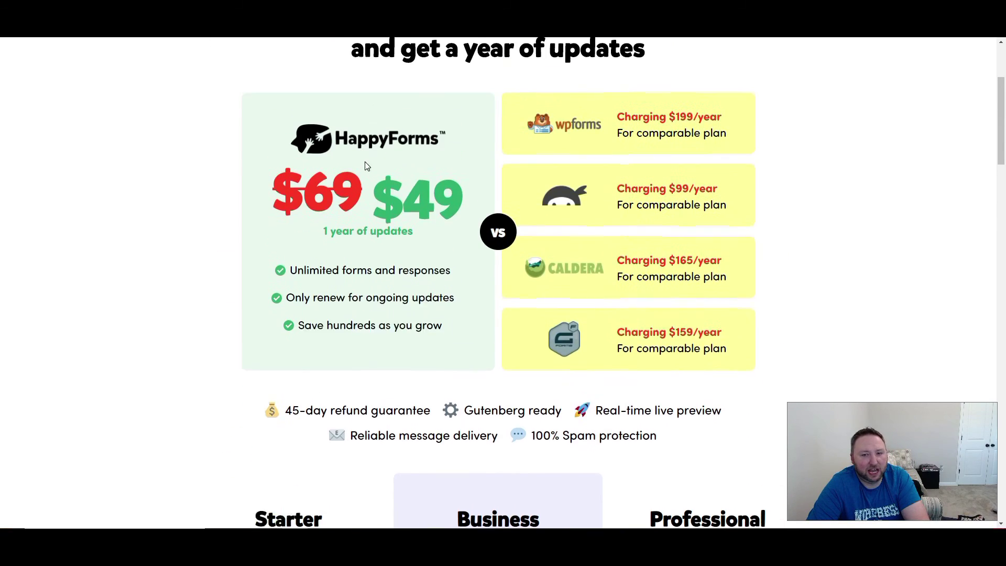
scroll(411, 187, down, 5)
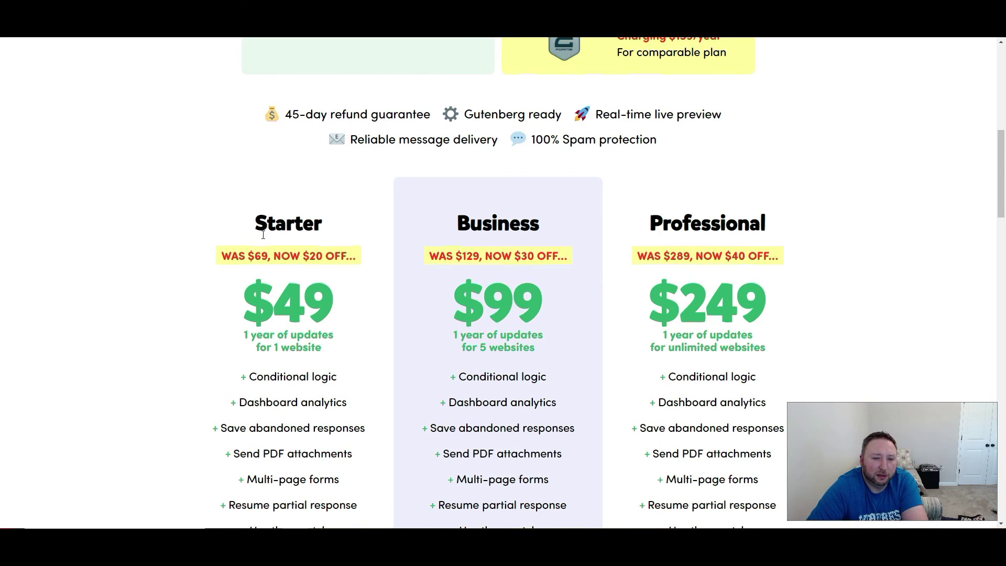
Step: Read the Starter plan's feature list and highlight its crossed-out integrations from Google Analytics to PayPal
scroll(292, 304, down, 4)
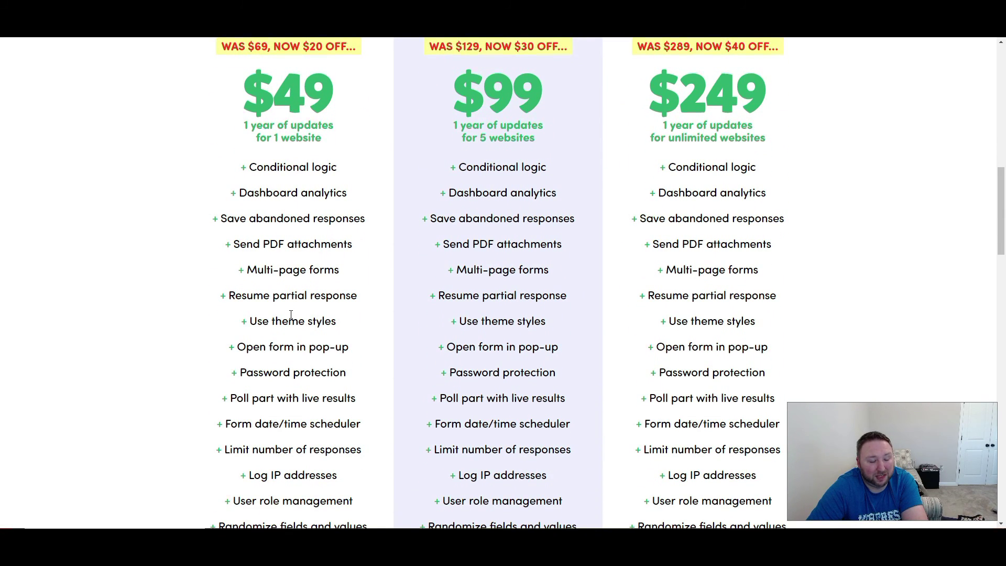
scroll(291, 314, down, 8)
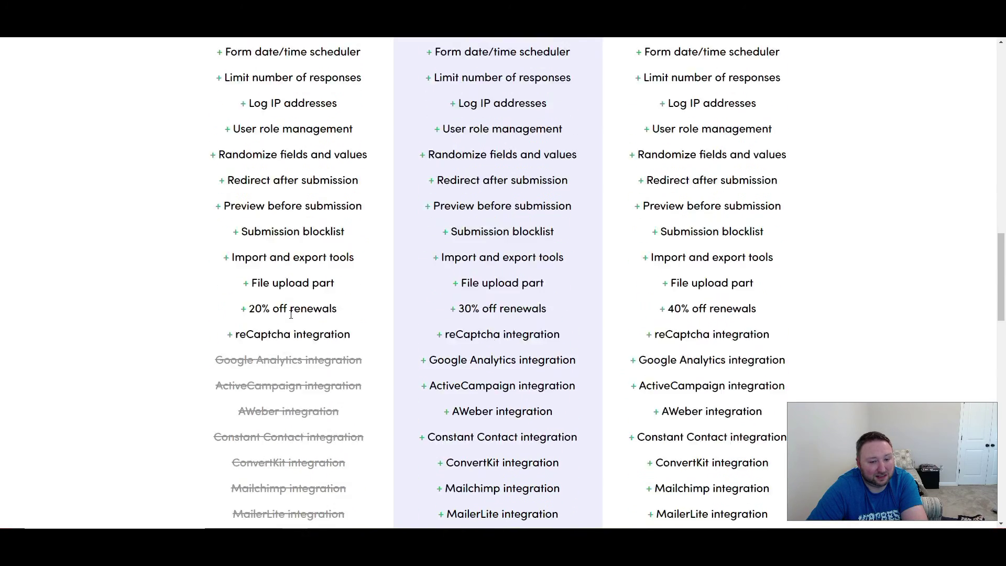
scroll(291, 314, down, 3)
drag(207, 157, 310, 457)
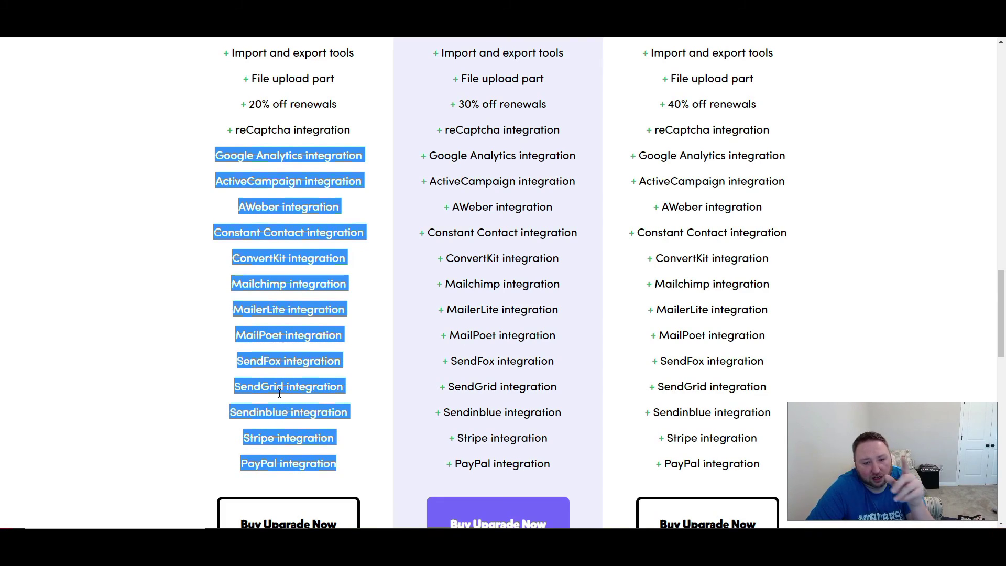
scroll(271, 403, up, 3)
scroll(273, 414, up, 6)
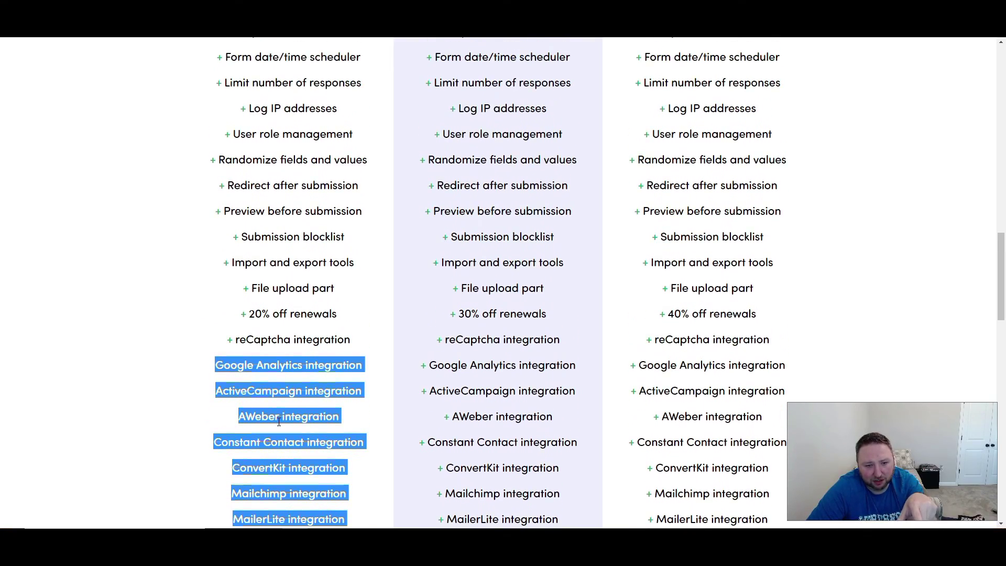
scroll(280, 422, down, 5)
Step: Review the Business plan and highlight its PayPal and Stripe integration entries before returning to the plan prices
scroll(479, 306, up, 11)
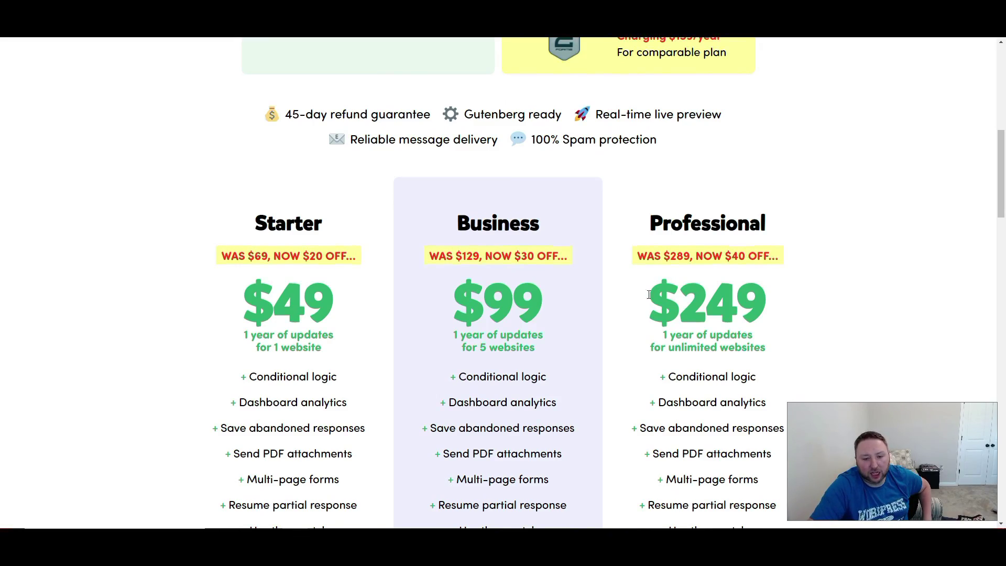
scroll(657, 285, down, 3)
drag(274, 216, 453, 353)
scroll(479, 355, down, 5)
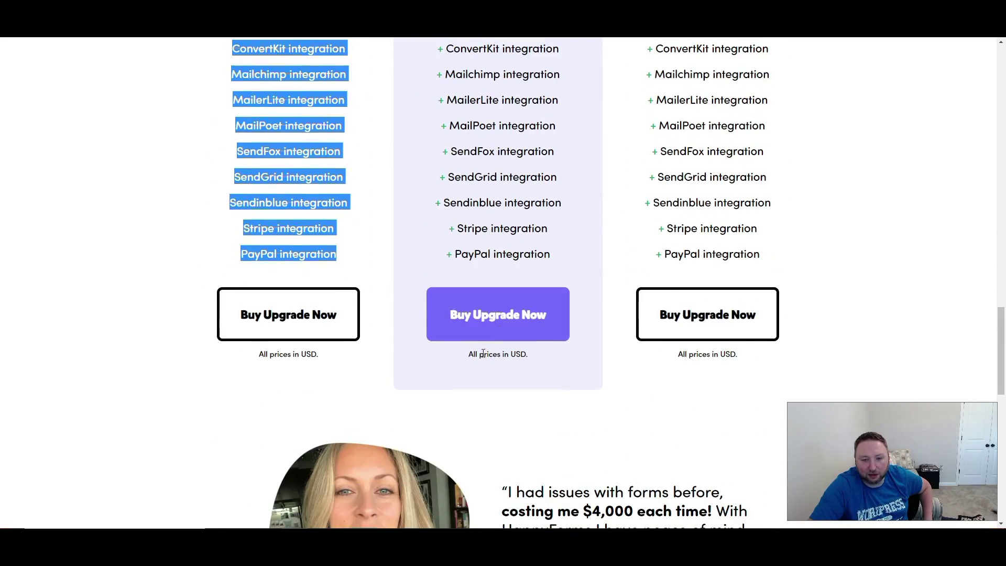
drag(471, 254, 568, 252)
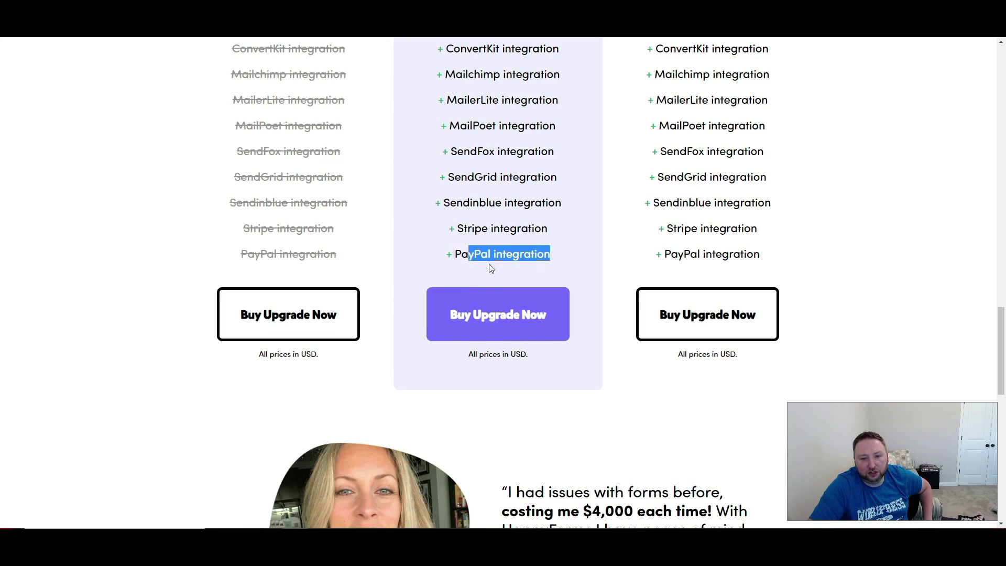
drag(456, 253, 558, 229)
scroll(498, 255, up, 10)
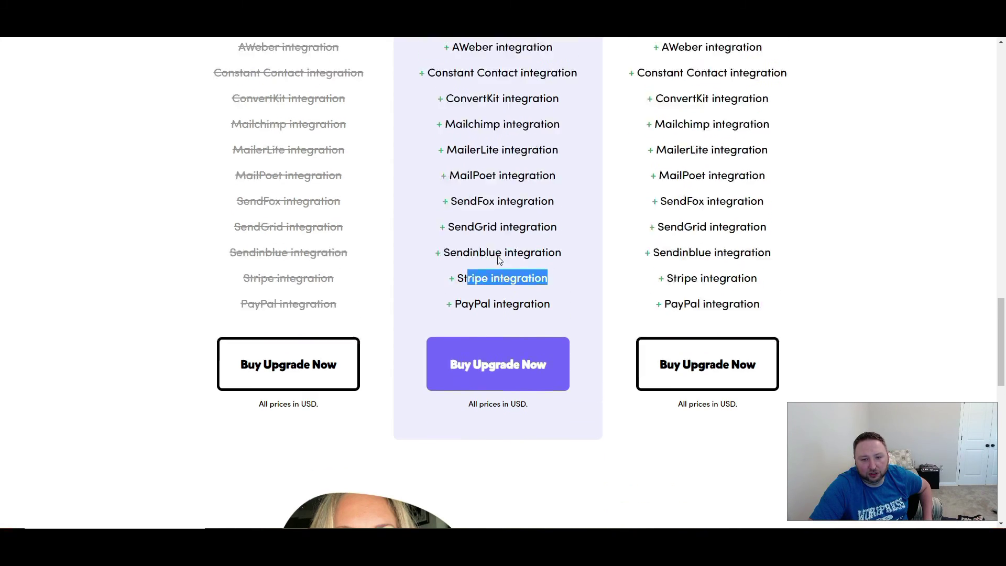
scroll(474, 265, up, 3)
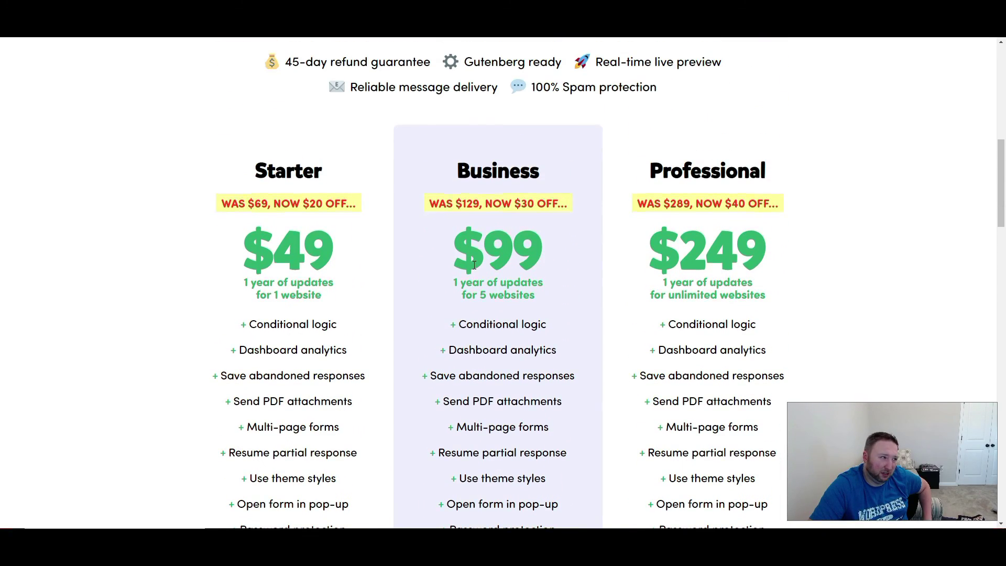
Step: Compare the feature lists of the Starter, Business and Professional plans from Conditional logic to PayPal integration
scroll(474, 265, down, 1)
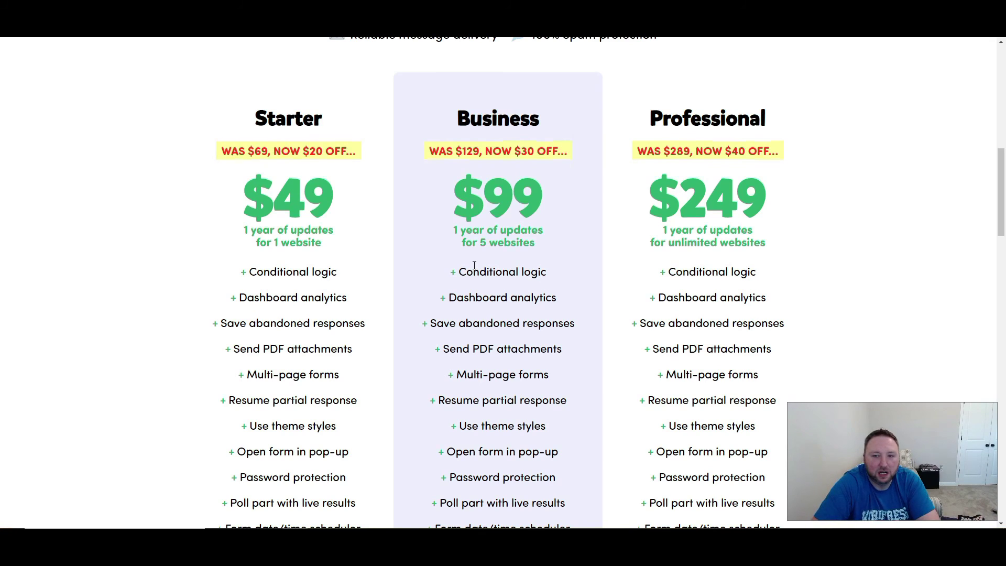
scroll(474, 264, down, 2)
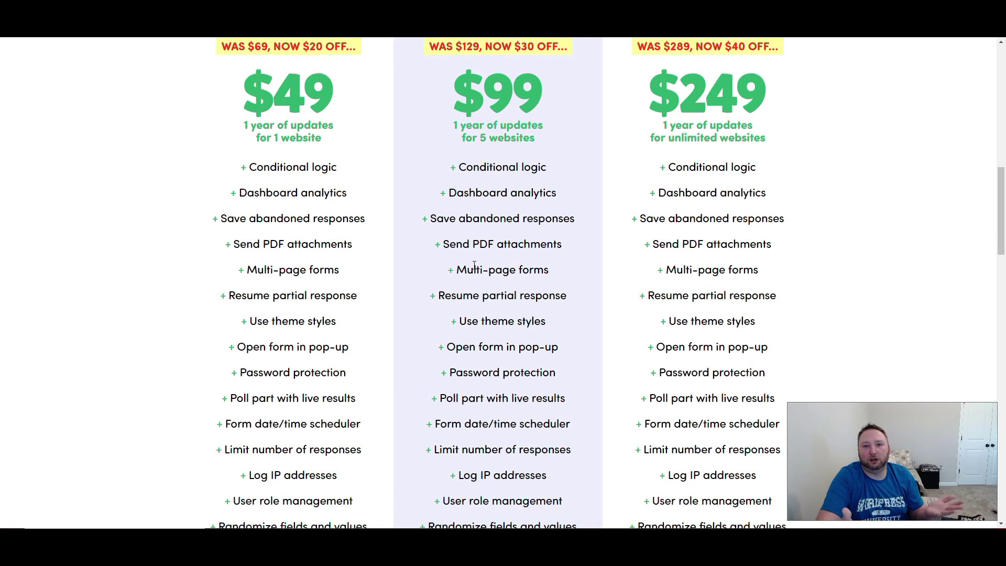
scroll(474, 264, down, 4)
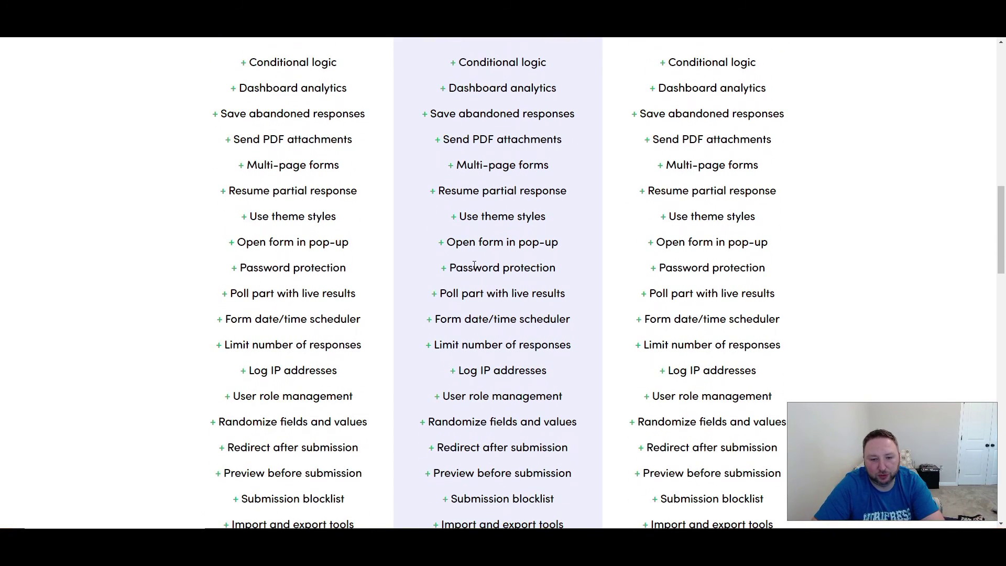
scroll(474, 264, down, 8)
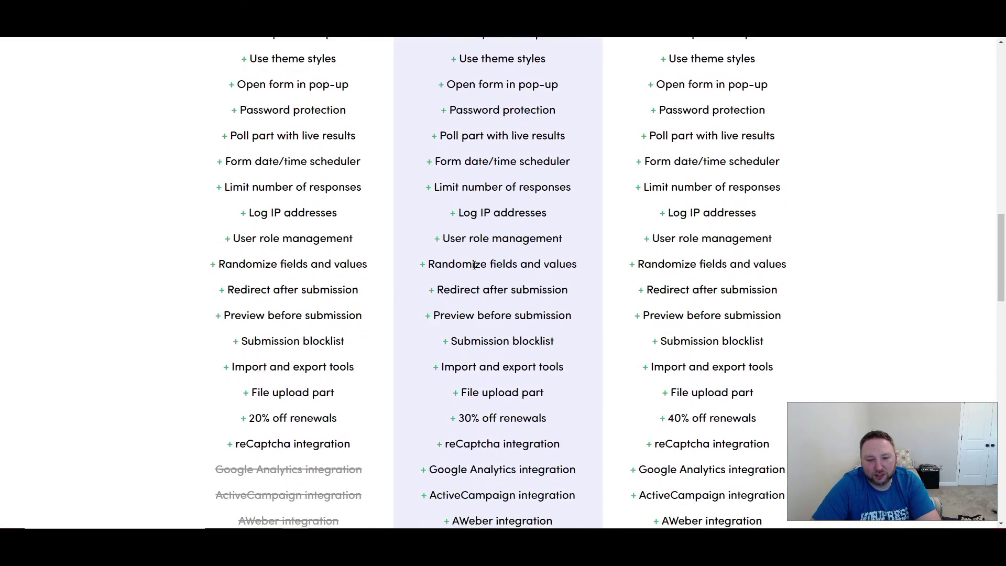
scroll(478, 293, down, 3)
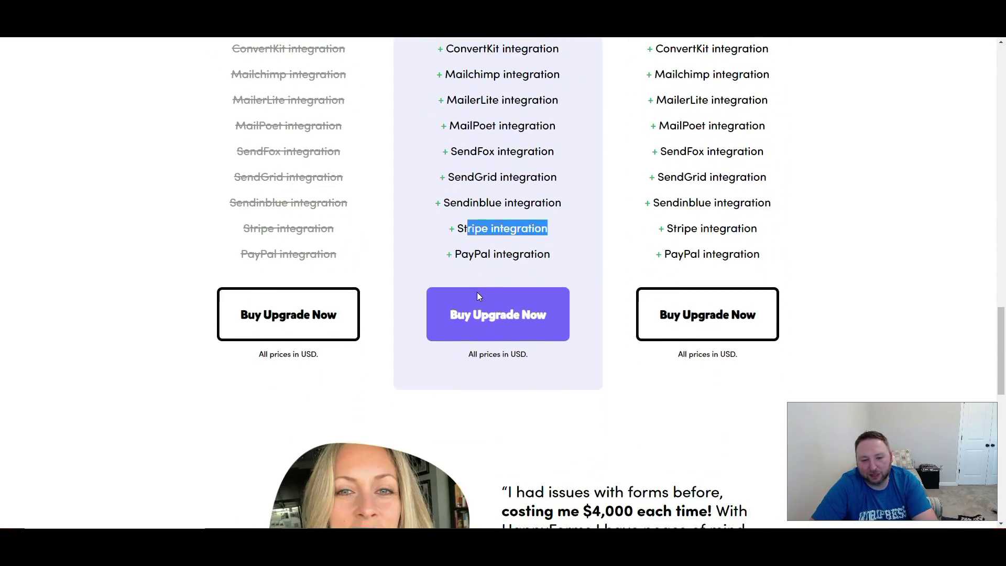
scroll(477, 291, up, 17)
scroll(477, 291, up, 4)
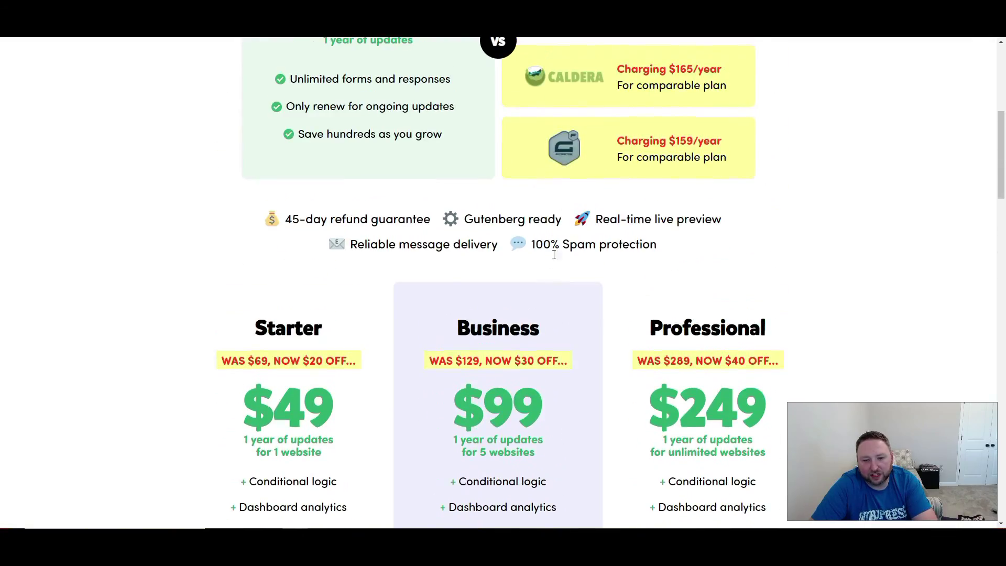
Step: Highlight the Business plan's $99 price
scroll(476, 291, down, 3)
drag(468, 256, 511, 262)
click(434, 257)
drag(434, 257, 568, 264)
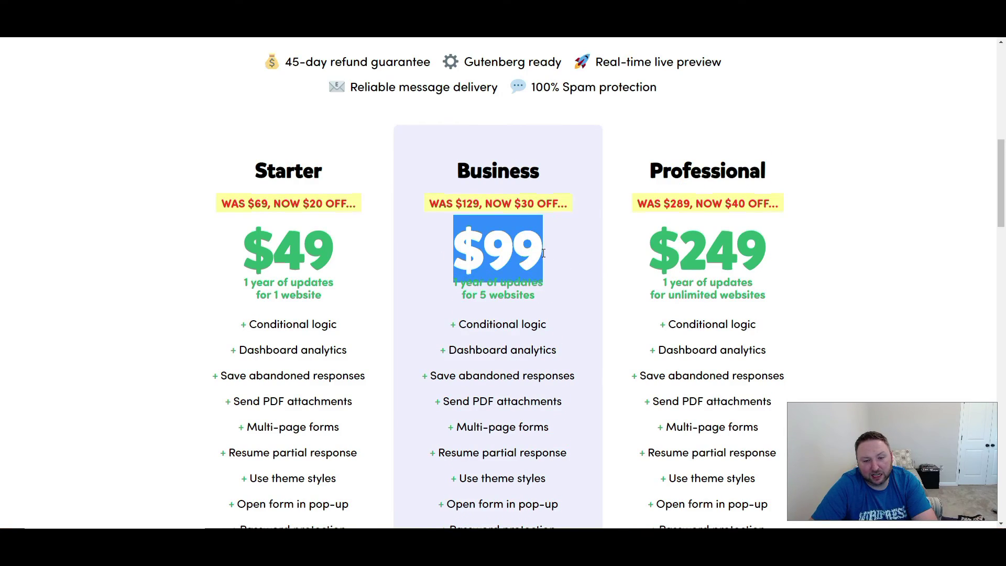
click(489, 247)
Step: Find and highlight the renewal discount entry in the Business plan's feature list
scroll(466, 260, down, 7)
scroll(467, 261, down, 6)
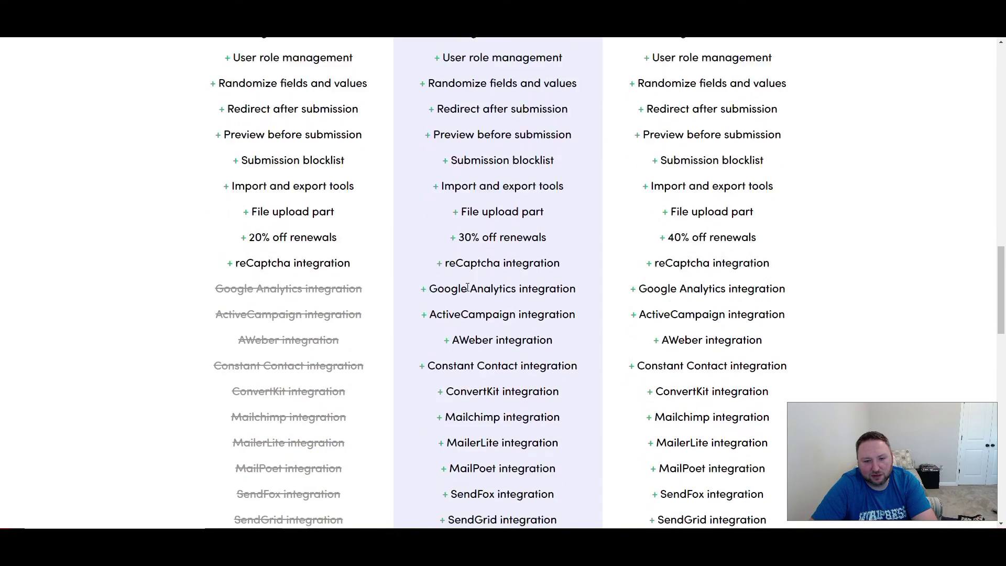
drag(470, 157, 545, 160)
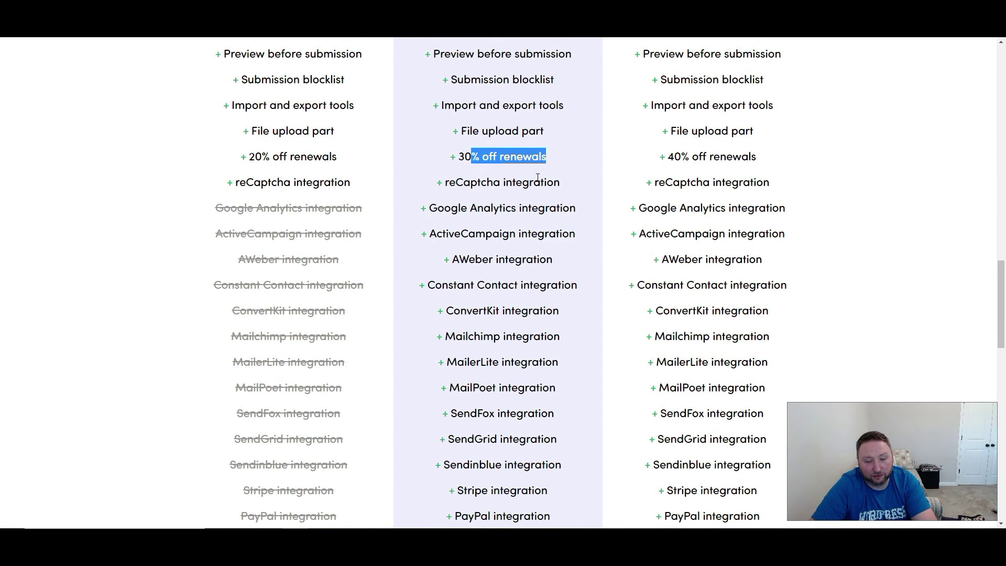
scroll(499, 196, up, 1)
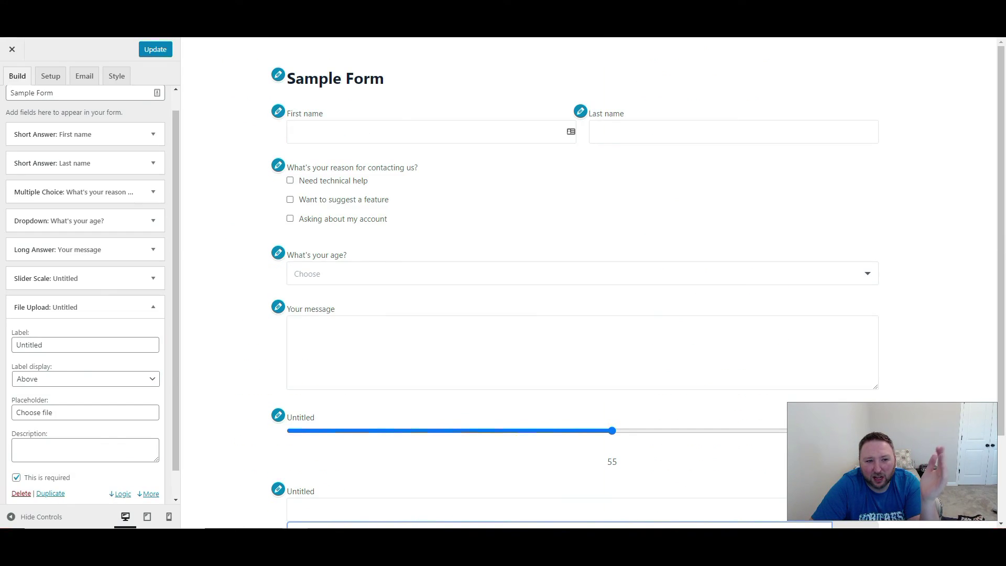
Step: Switch back to the Sample Form builder and look over its Setup and Style settings
scroll(136, 240, up, 1)
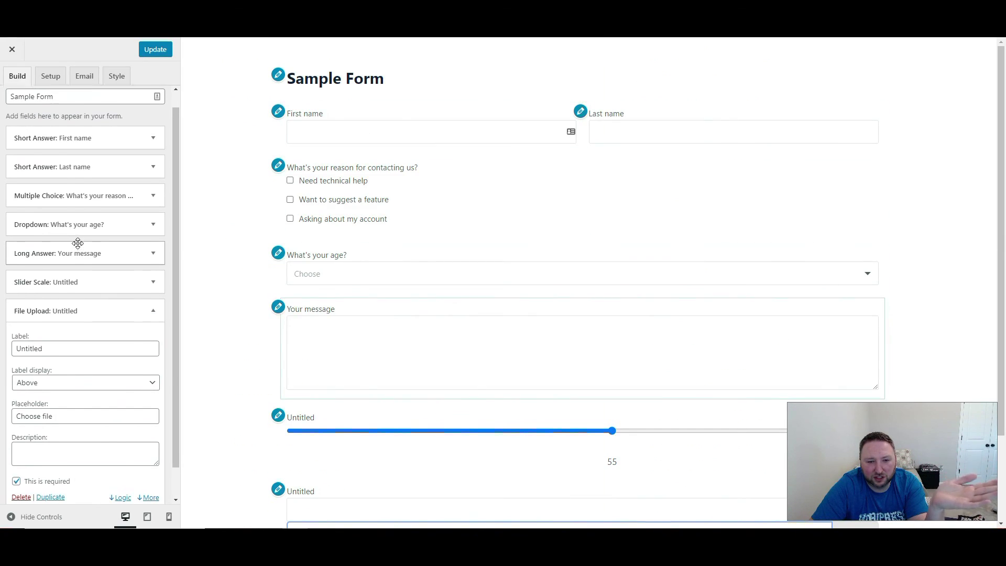
click(54, 78)
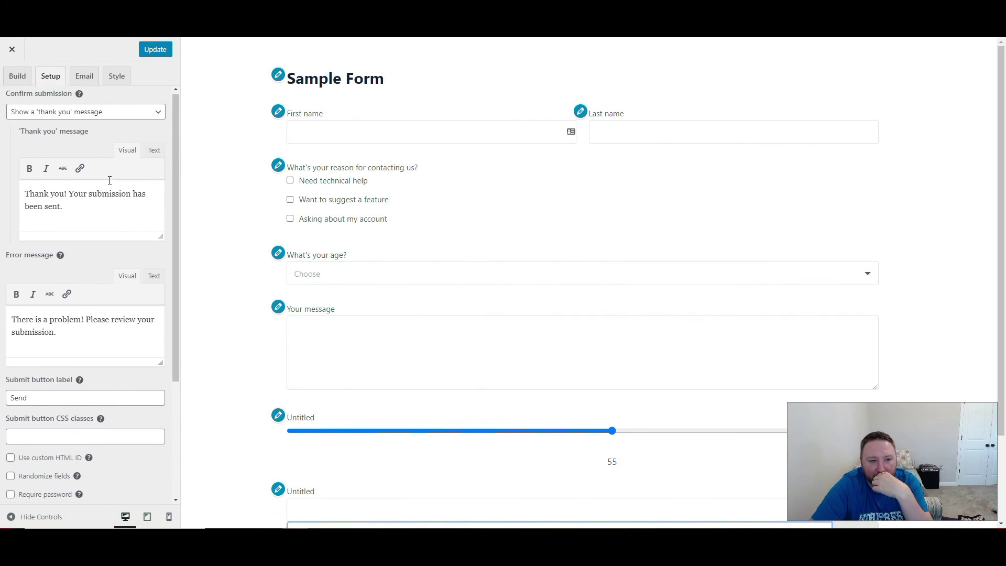
click(113, 76)
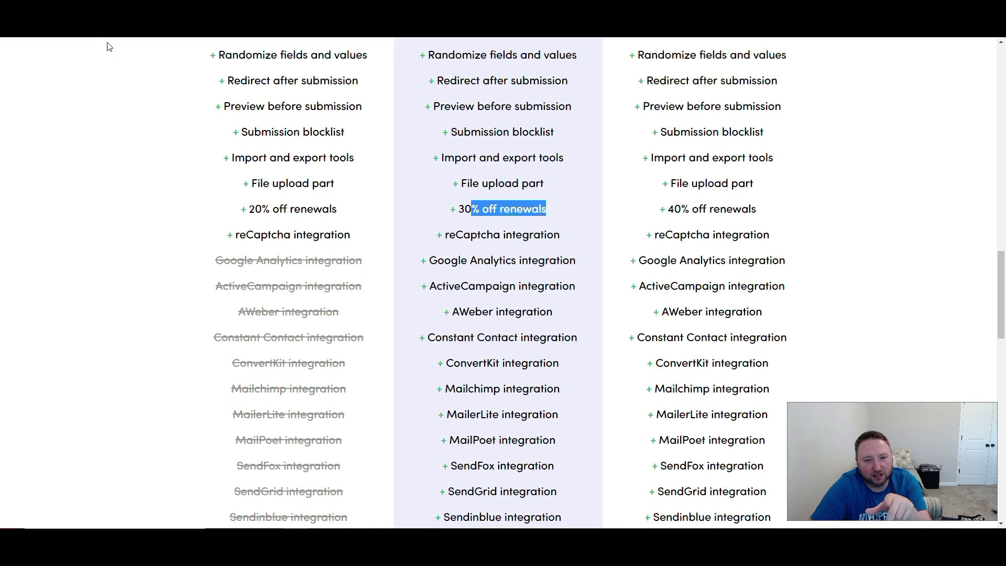
Step: Return to the pricing page and highlight the reCaptcha integration entry in the Starter plan
scroll(332, 263, up, 2)
drag(351, 341, 233, 339)
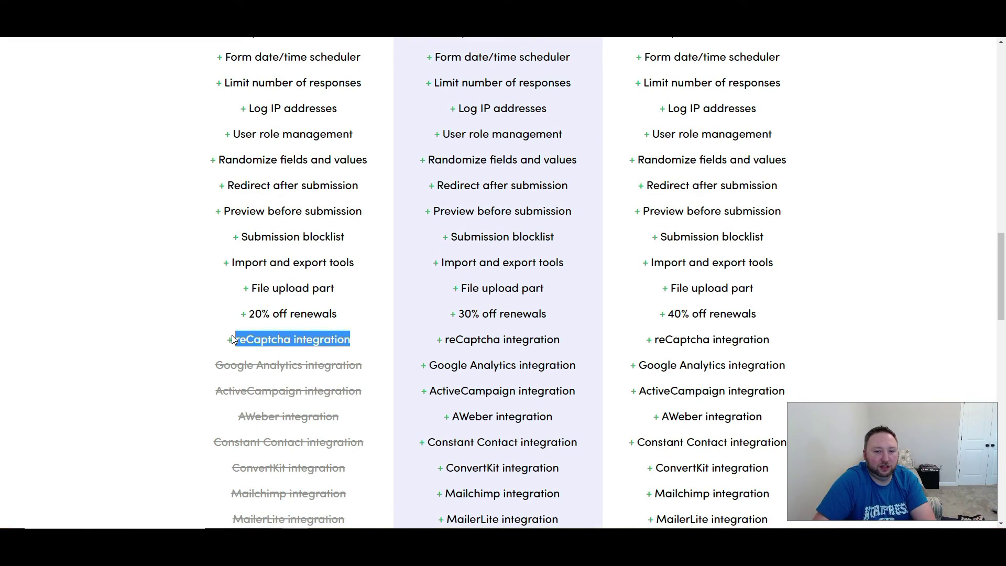
scroll(138, 303, up, 5)
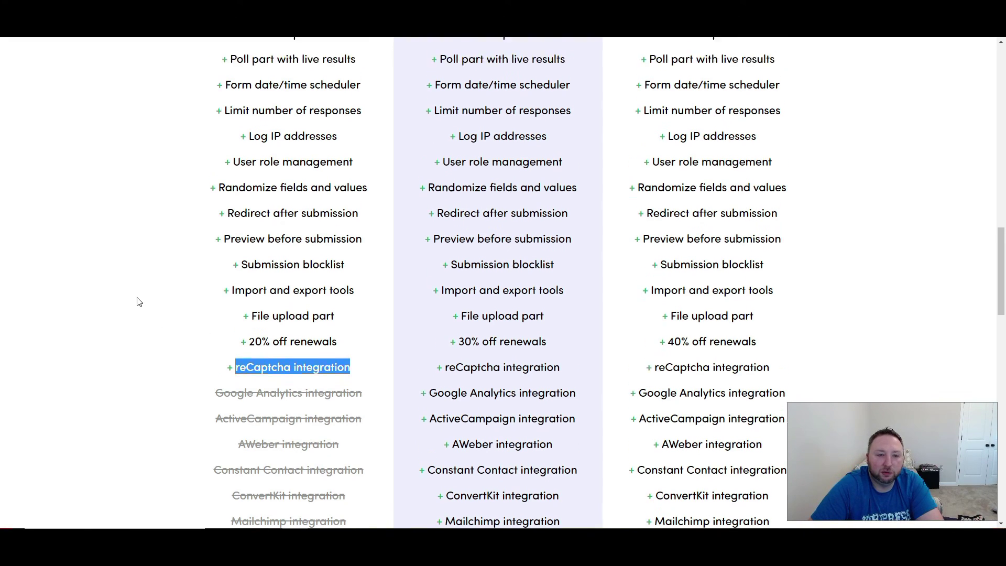
scroll(139, 325, up, 5)
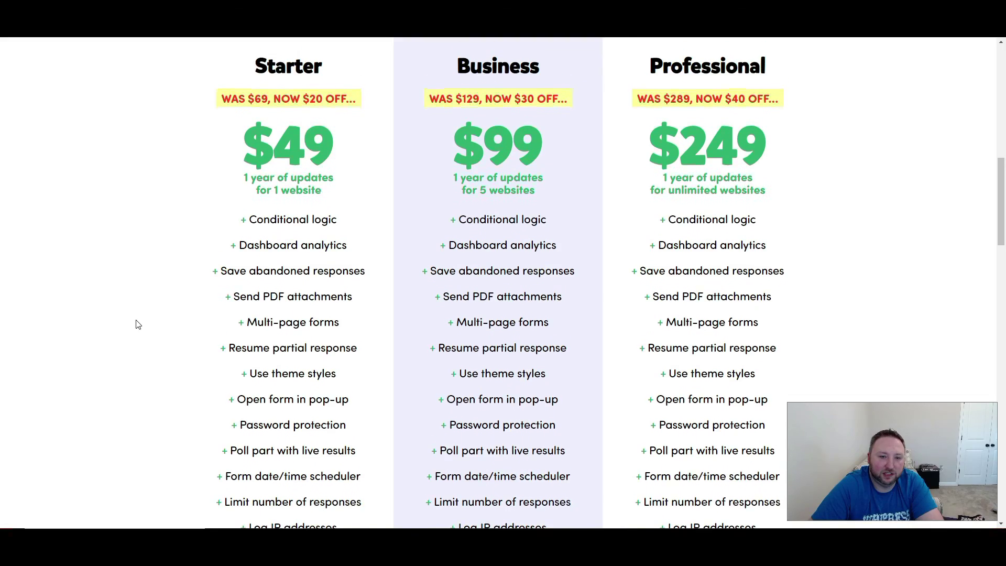
Step: Recheck the plans' shared features and the competitor price comparison, ending at the start of the pricing page
scroll(138, 325, down, 5)
scroll(152, 333, down, 2)
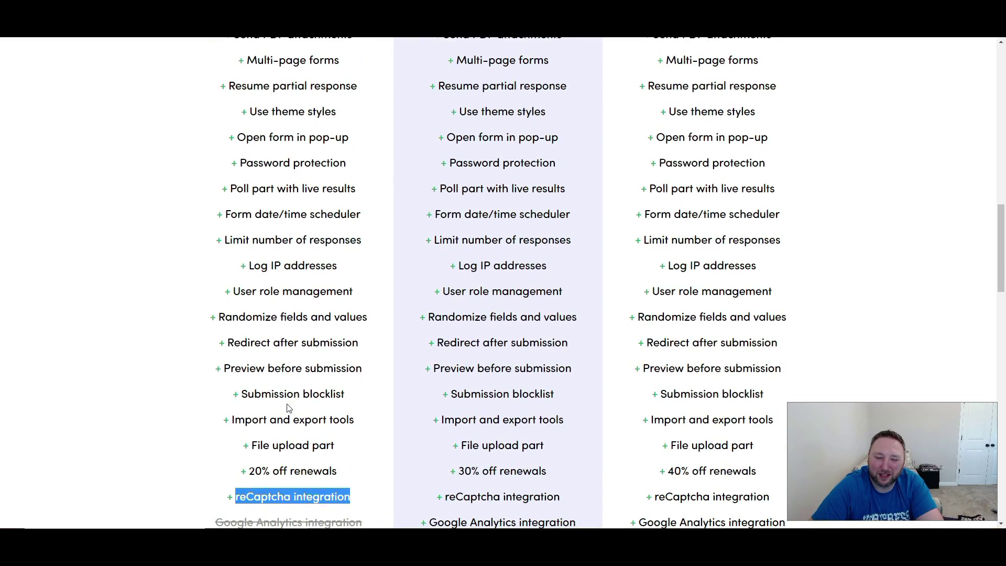
scroll(254, 406, up, 11)
scroll(367, 345, up, 4)
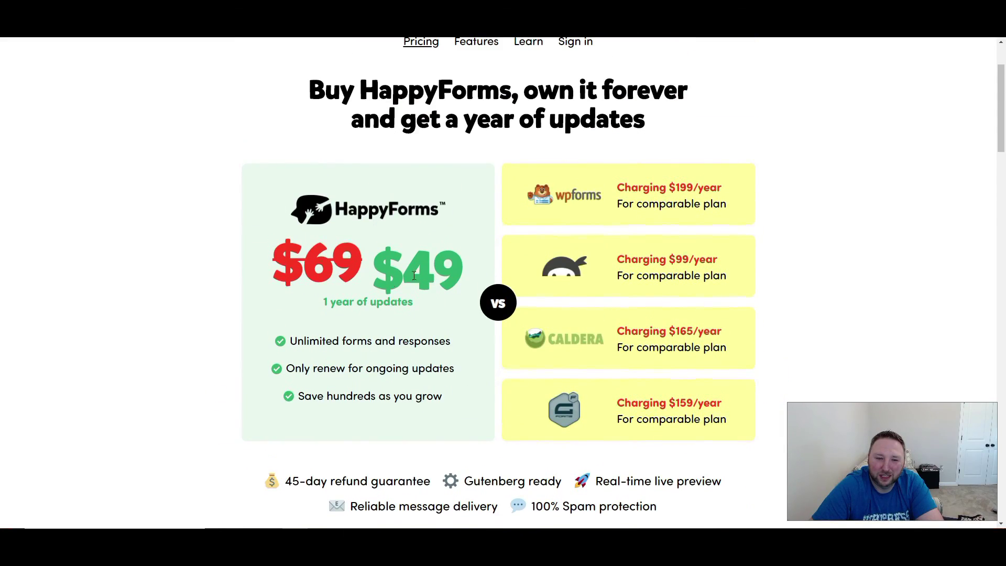
scroll(332, 306, up, 2)
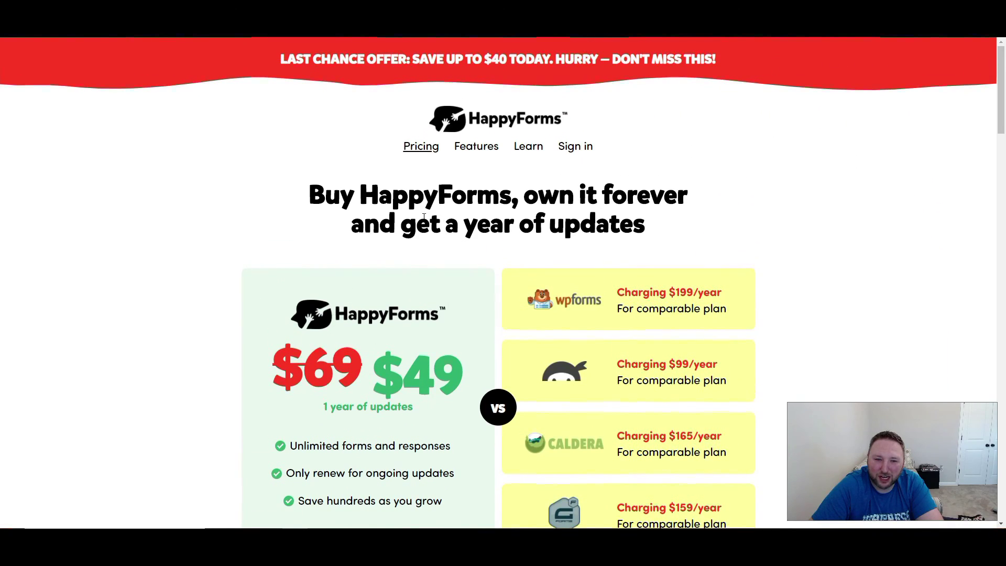
Step: Locate the Starter plan's last included features again and point out its reCaptcha integration entry
scroll(382, 283, down, 8)
scroll(382, 283, down, 7)
scroll(359, 353, down, 2)
triple_click(293, 481)
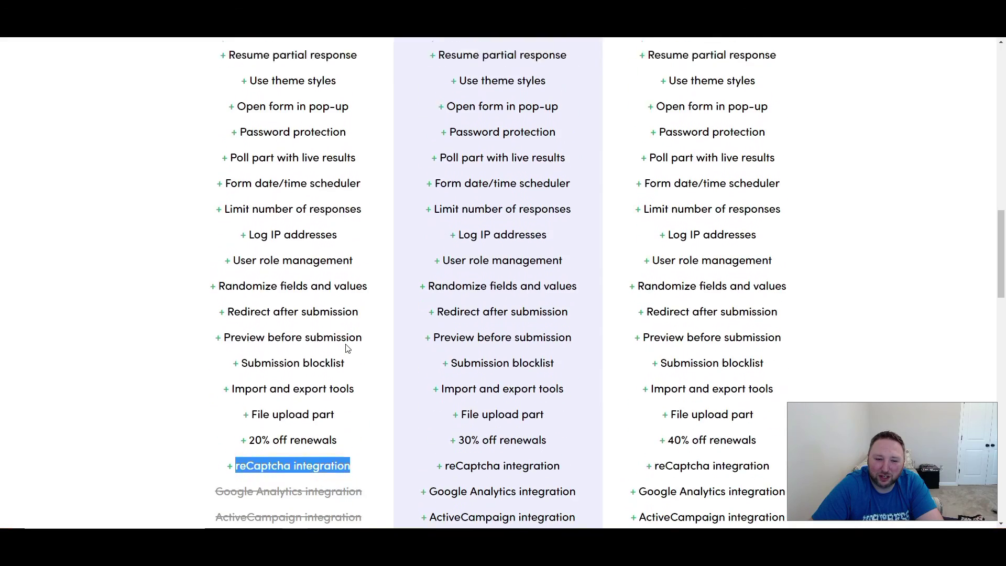